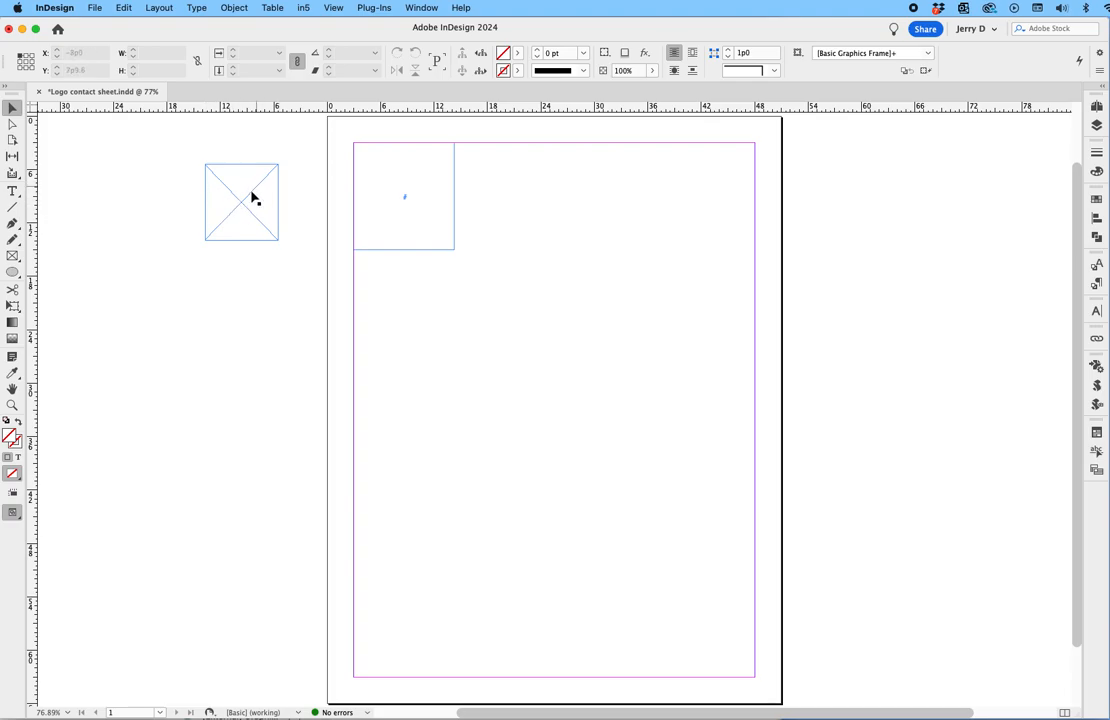
Step: Review the frame fitting options of the empty graphic frame beside the page, keeping Fit Content Proportionally with Auto-Fit off
left_click(374, 188)
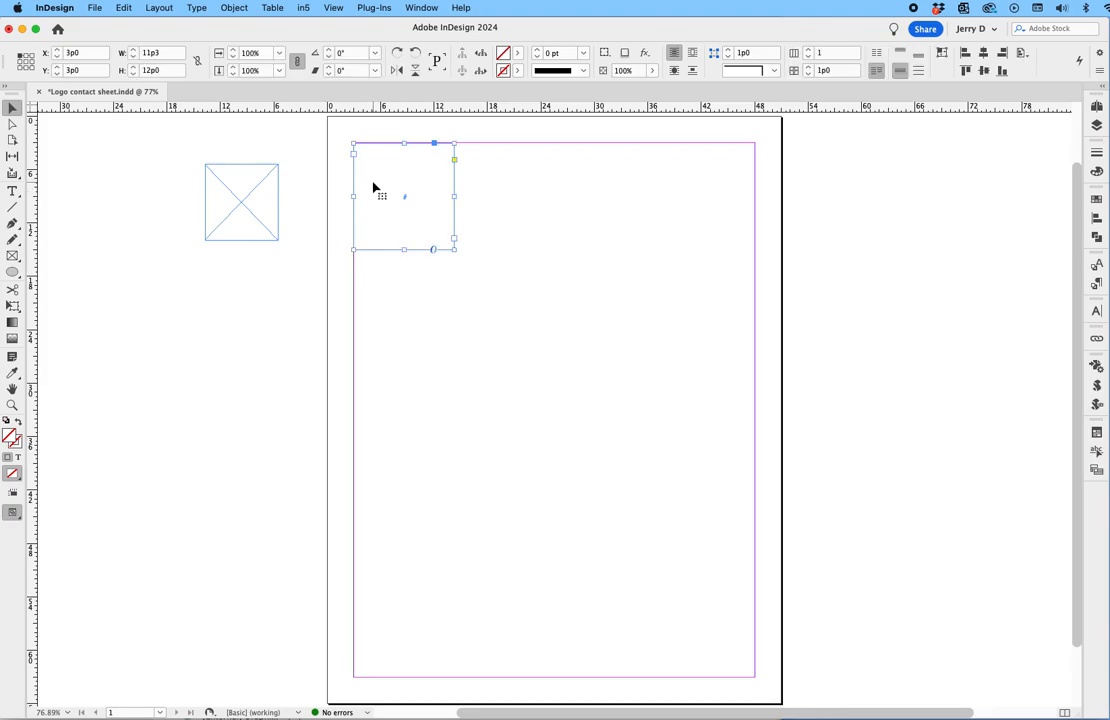
left_click(269, 207)
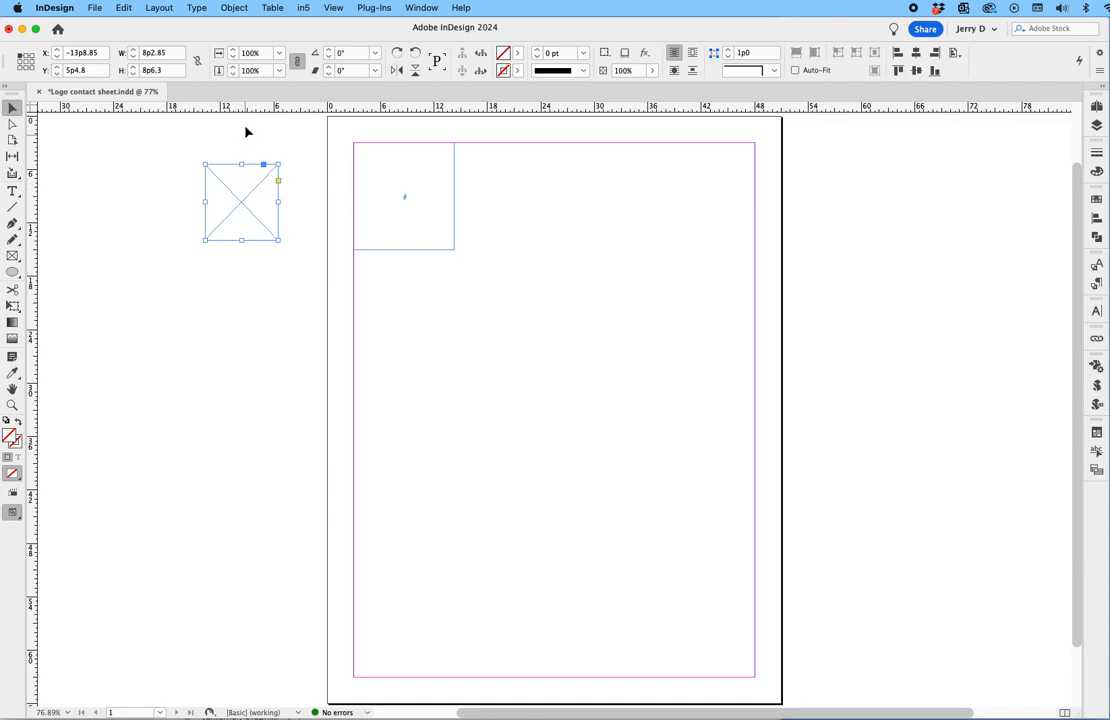
left_click(235, 8)
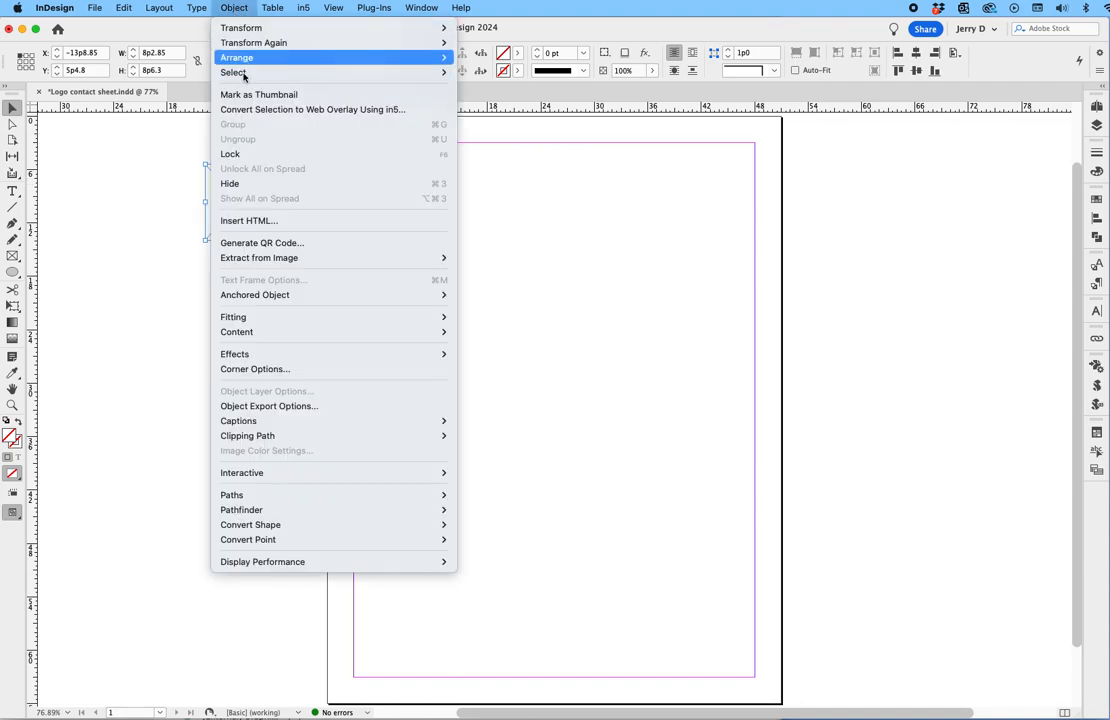
mouse_move(258, 333)
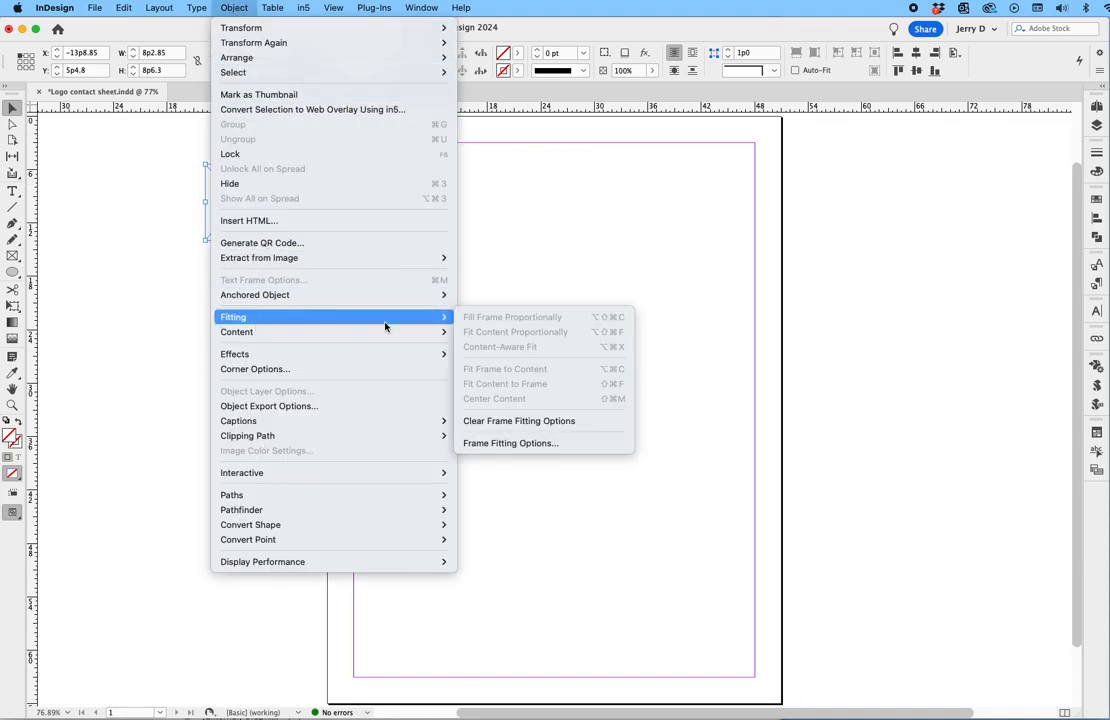
left_click(478, 444)
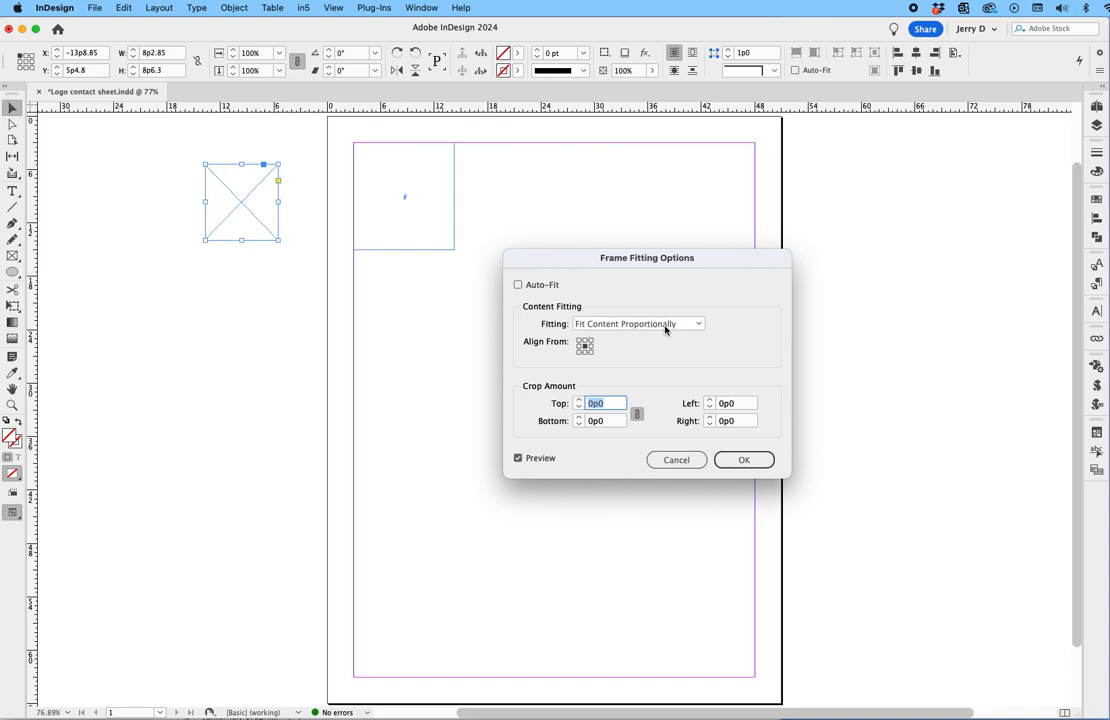
left_click(744, 460)
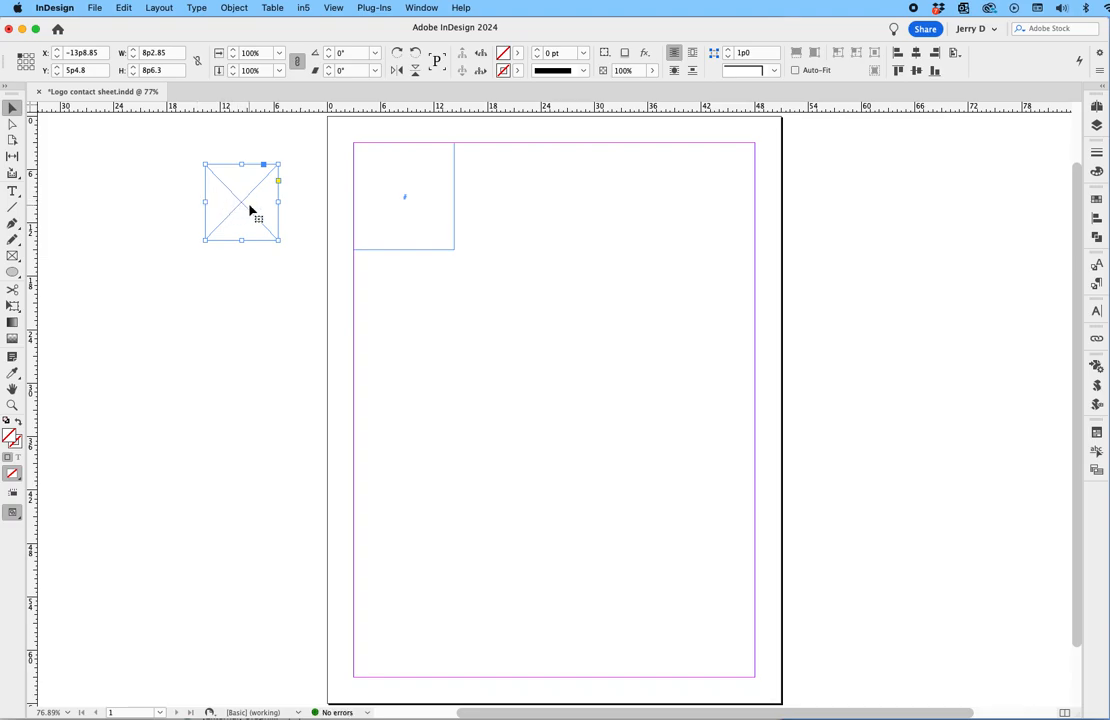
Step: Cut the empty graphic frame from the pasteboard and paste it inline into the text frame on the page
key("Delete")
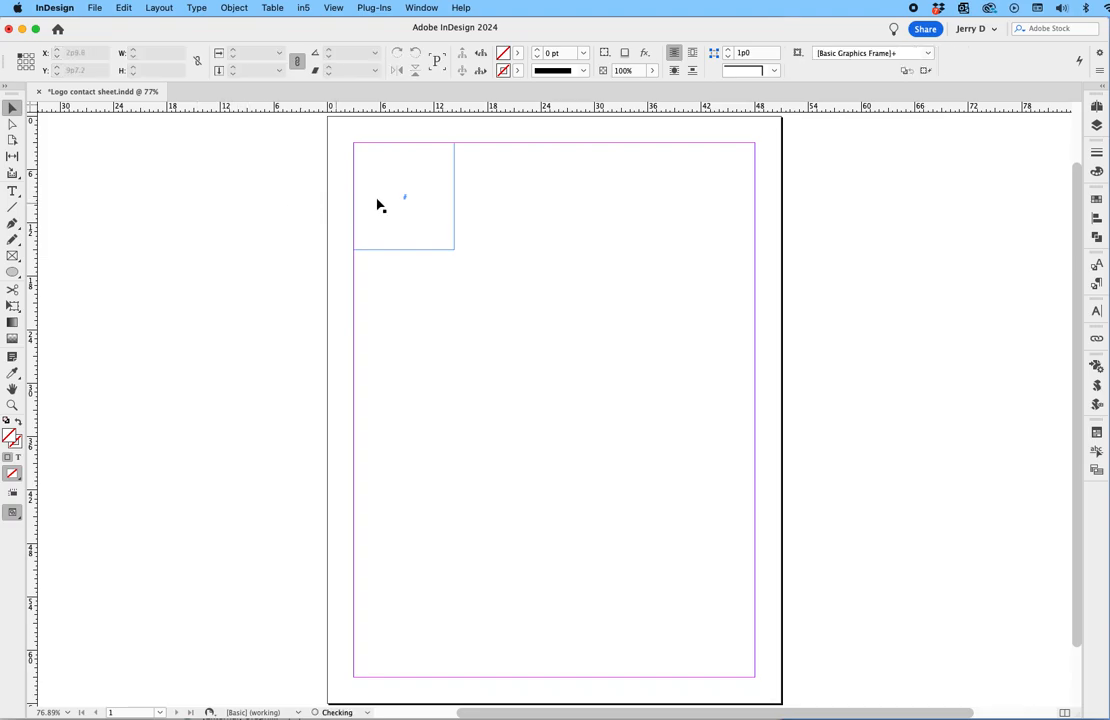
double_click(405, 203)
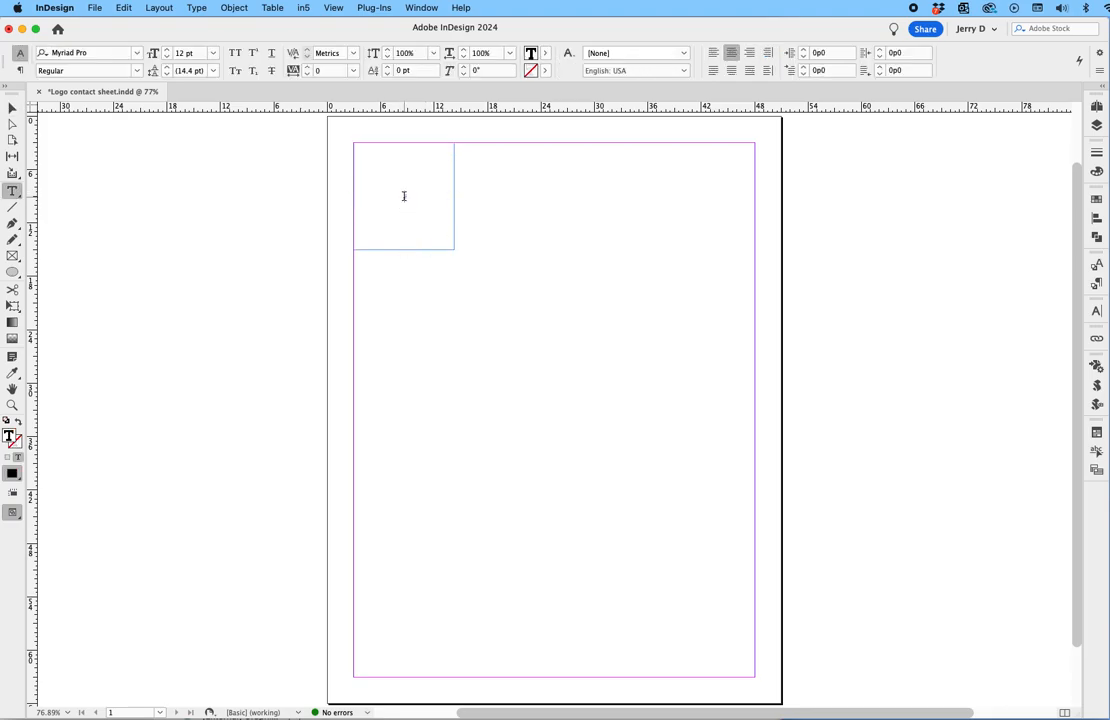
key("super+v")
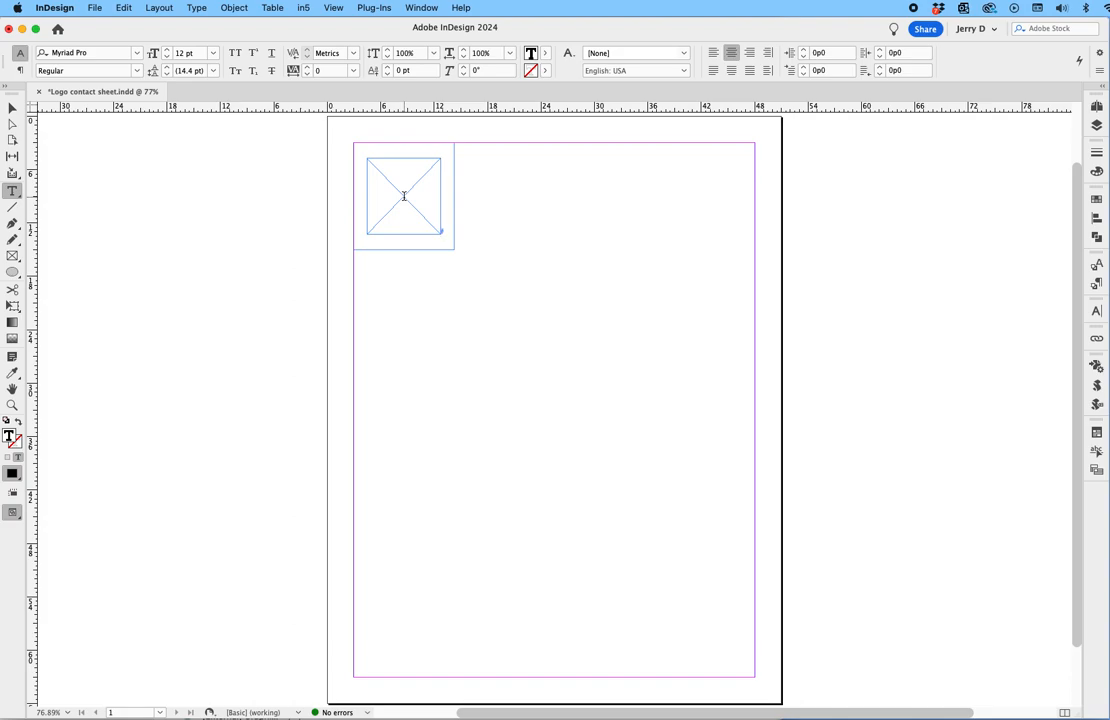
Step: Step and Repeat the text frame as a grid of 5 rows and 4 columns, offset 12p0 vertically and 11p3 horizontally
left_click(12, 107)
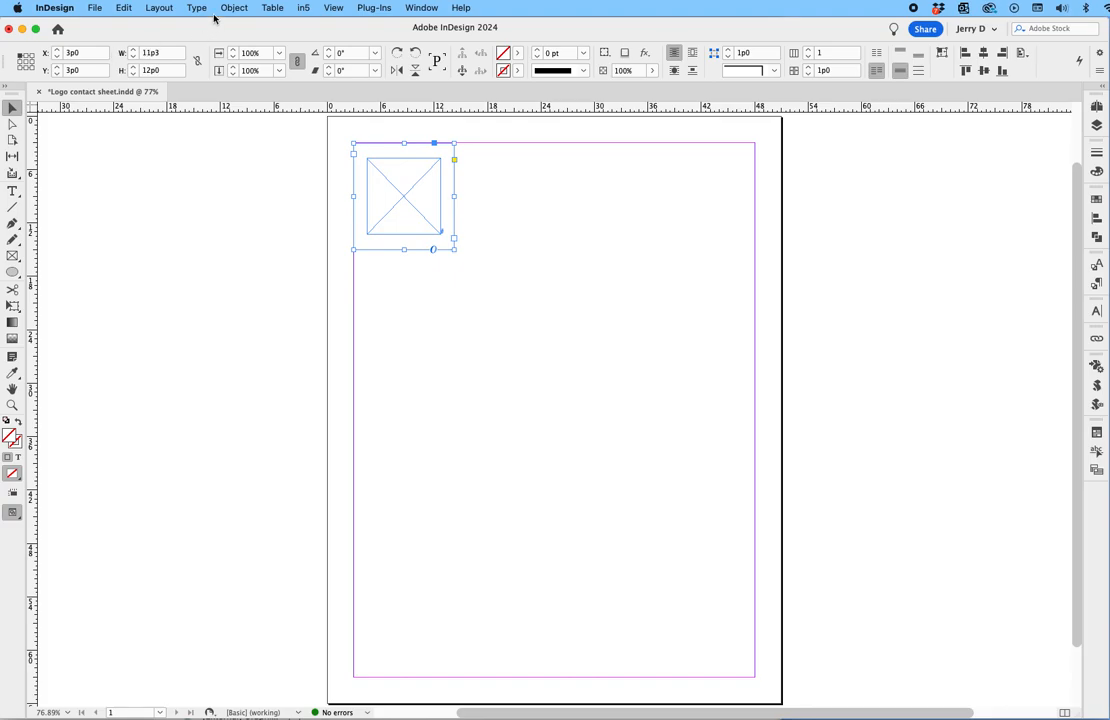
left_click(125, 8)
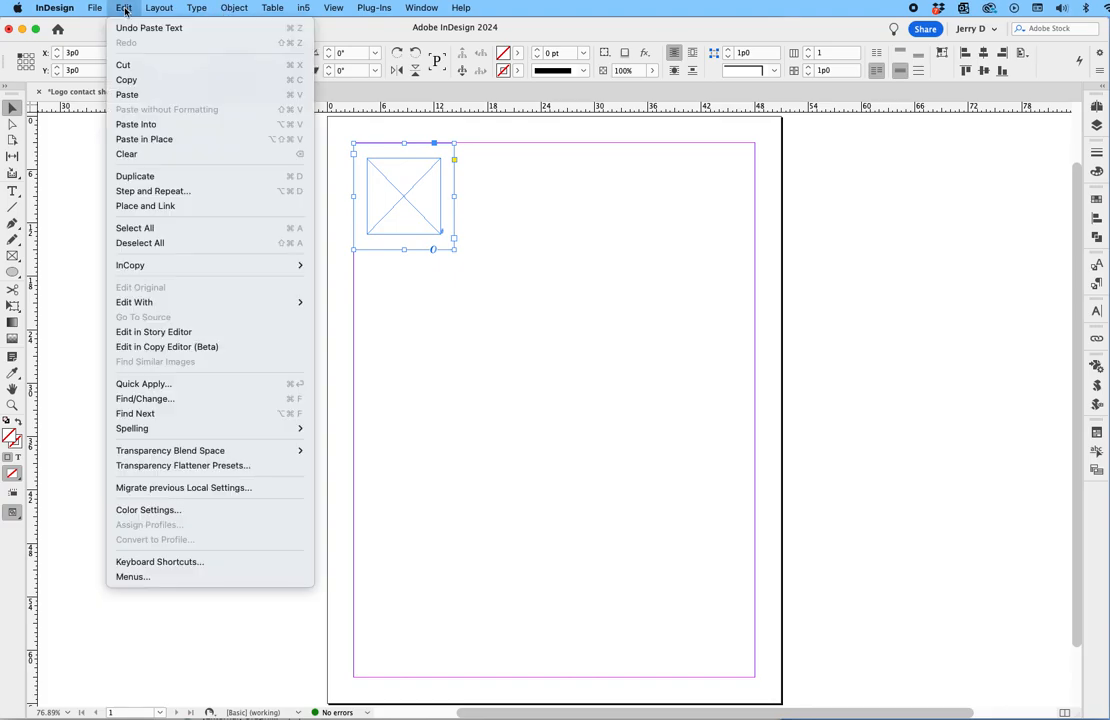
left_click(158, 192)
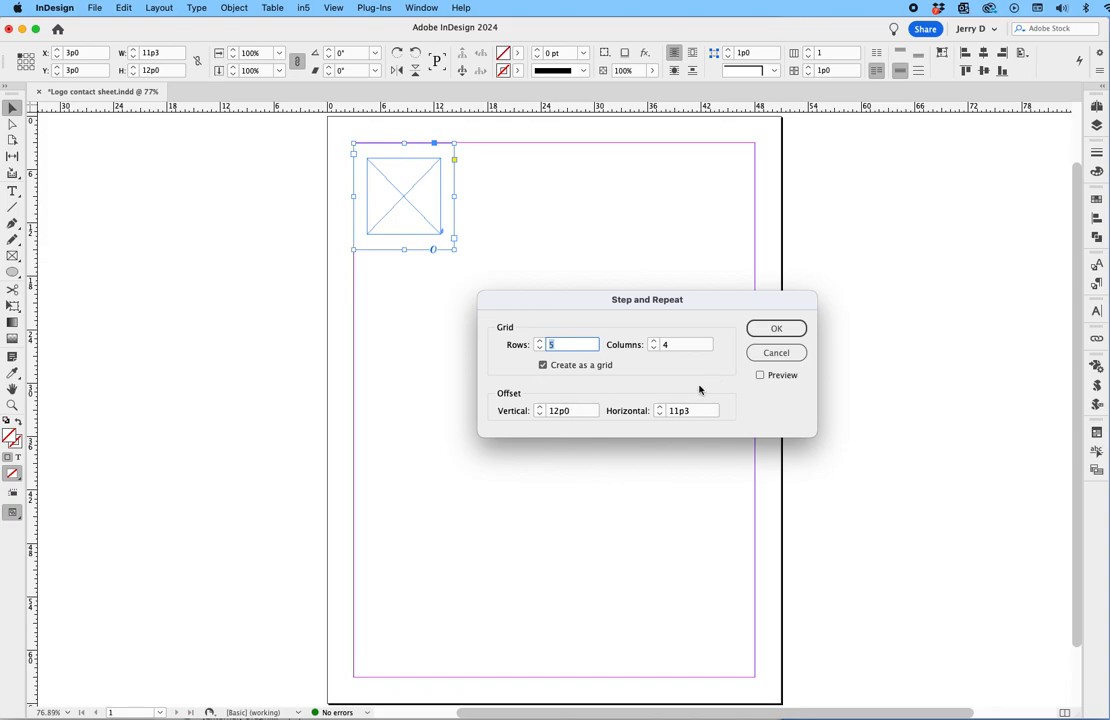
left_click(760, 376)
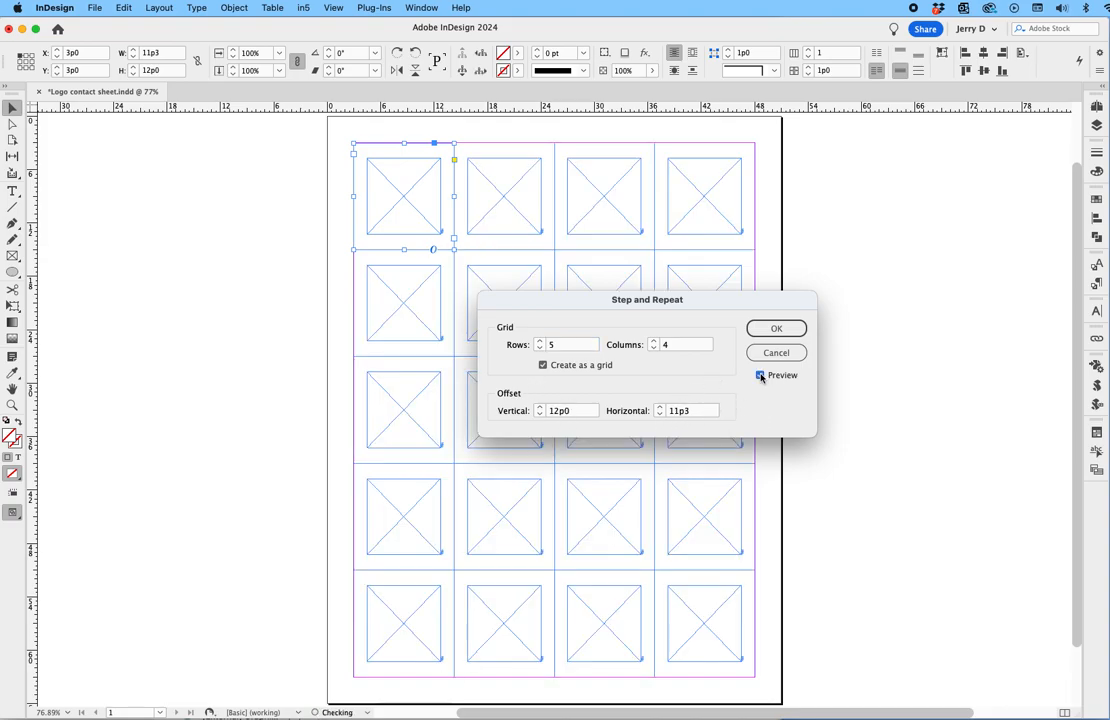
left_click(760, 376)
left_click(771, 333)
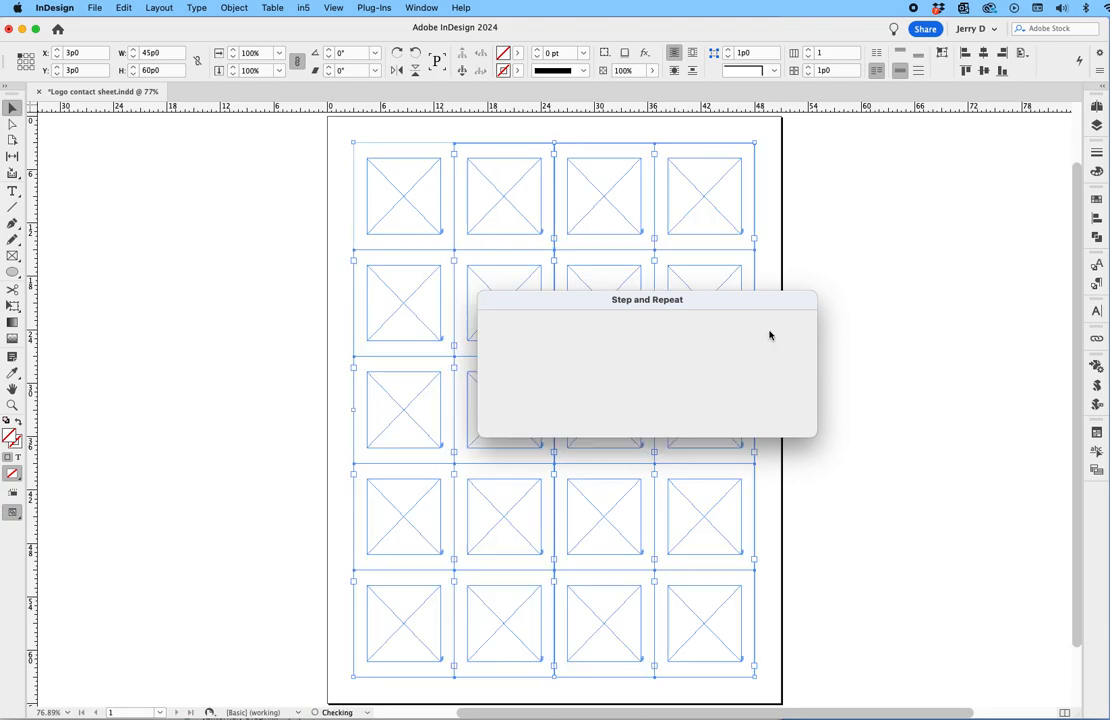
left_click(299, 293)
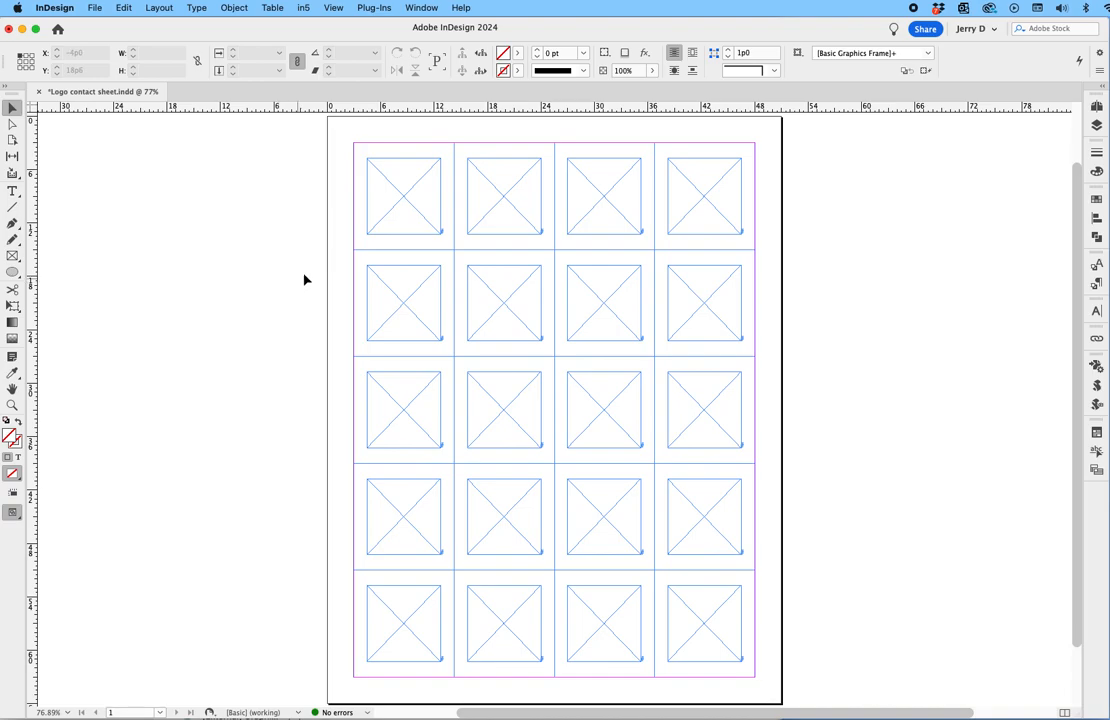
Step: Thread the text frames of the first and second rows together in reading order, starting from the first frame
left_click(385, 247)
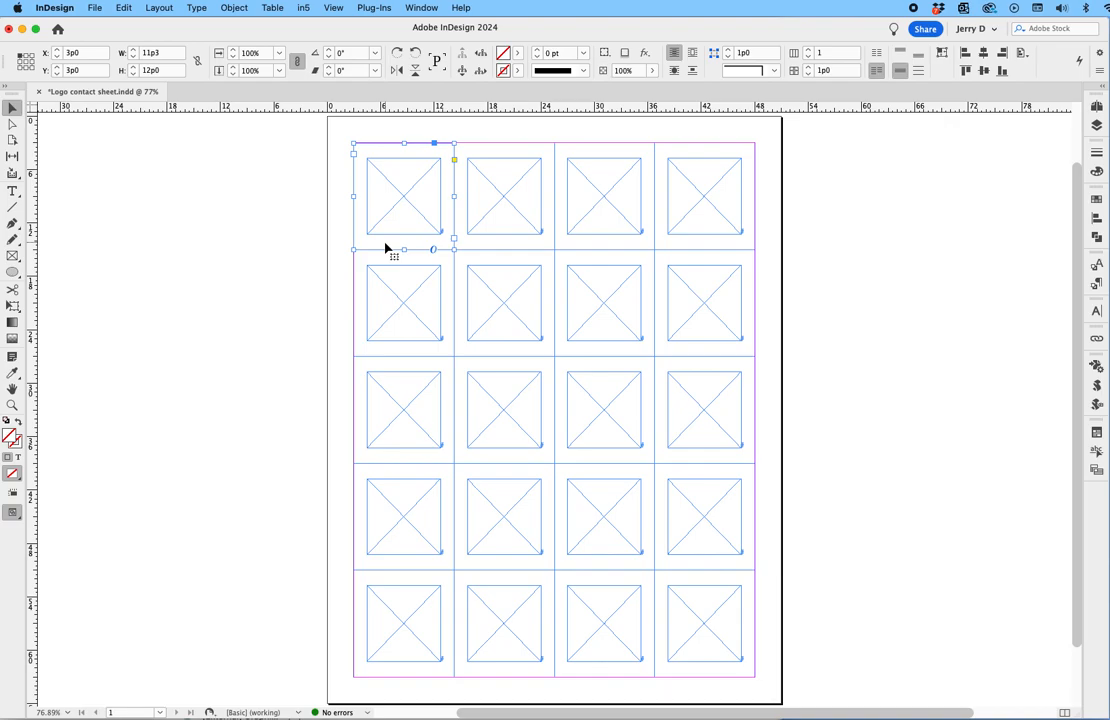
left_click(455, 239)
left_click(489, 247, "alt")
left_click(567, 248, "alt")
left_click(667, 247, "alt")
left_click(380, 305, "alt")
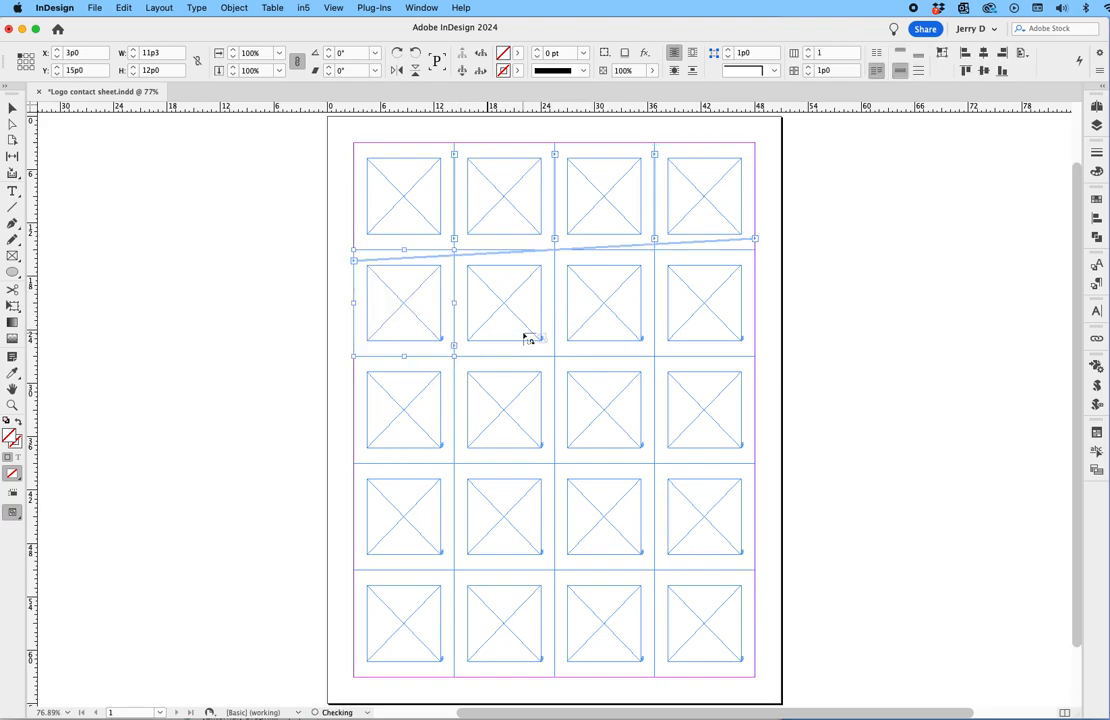
left_click(517, 352, "alt")
left_click(575, 348, "alt")
left_click(668, 349, "alt")
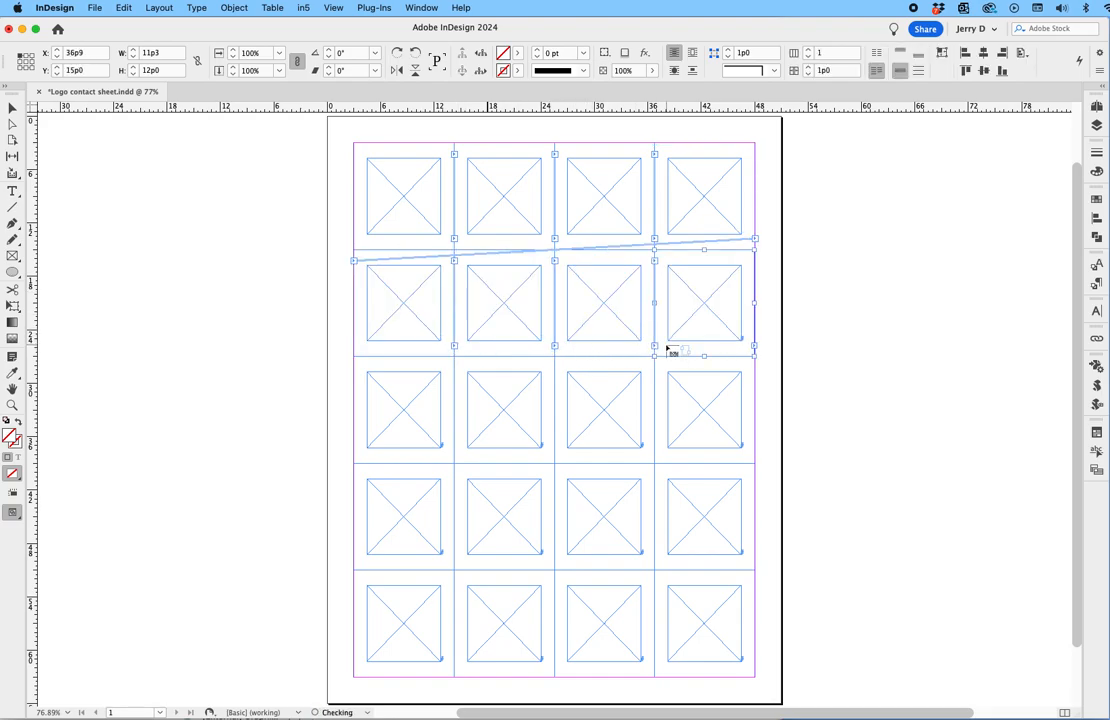
Step: Continue the text thread through all the frames of the third and fourth rows in reading order
left_click(437, 456, "alt")
left_click(522, 458, "alt")
left_click(595, 458, "alt")
left_click(706, 463, "alt")
left_click(428, 566, "alt")
left_click(513, 563, "alt")
left_click(637, 567, "alt")
left_click(696, 565, "alt")
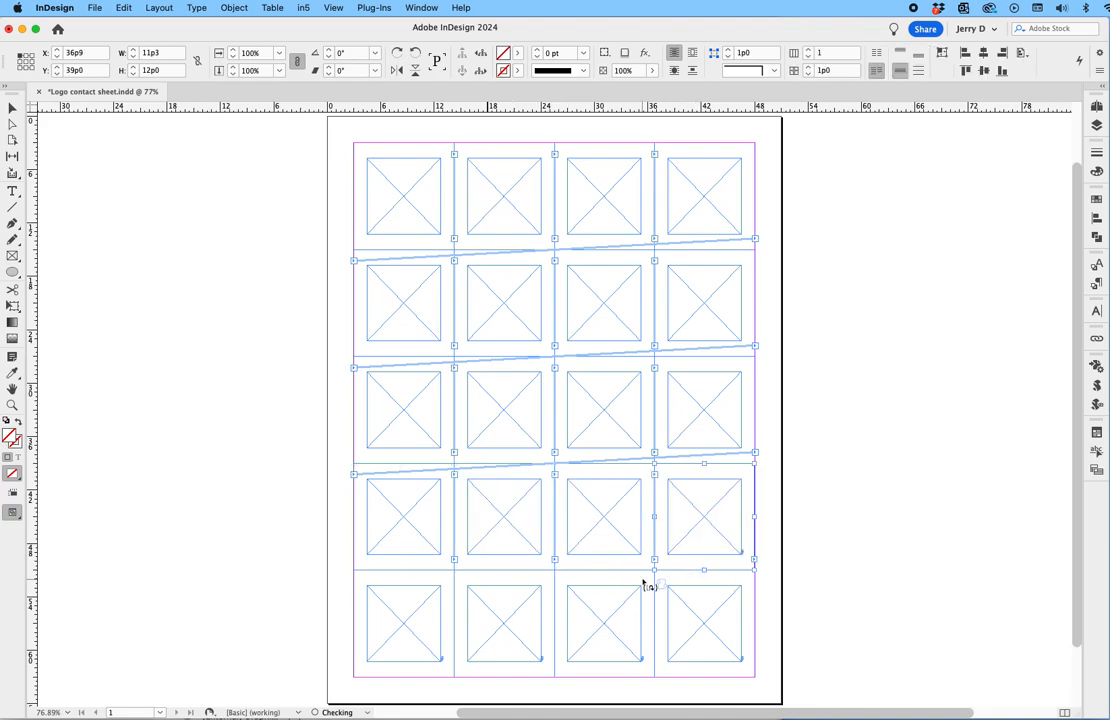
Step: Finish the text thread through the four frames of the fifth row and deselect everything
left_click(437, 668, "alt")
left_click(514, 673, "alt")
left_click(605, 677, "alt")
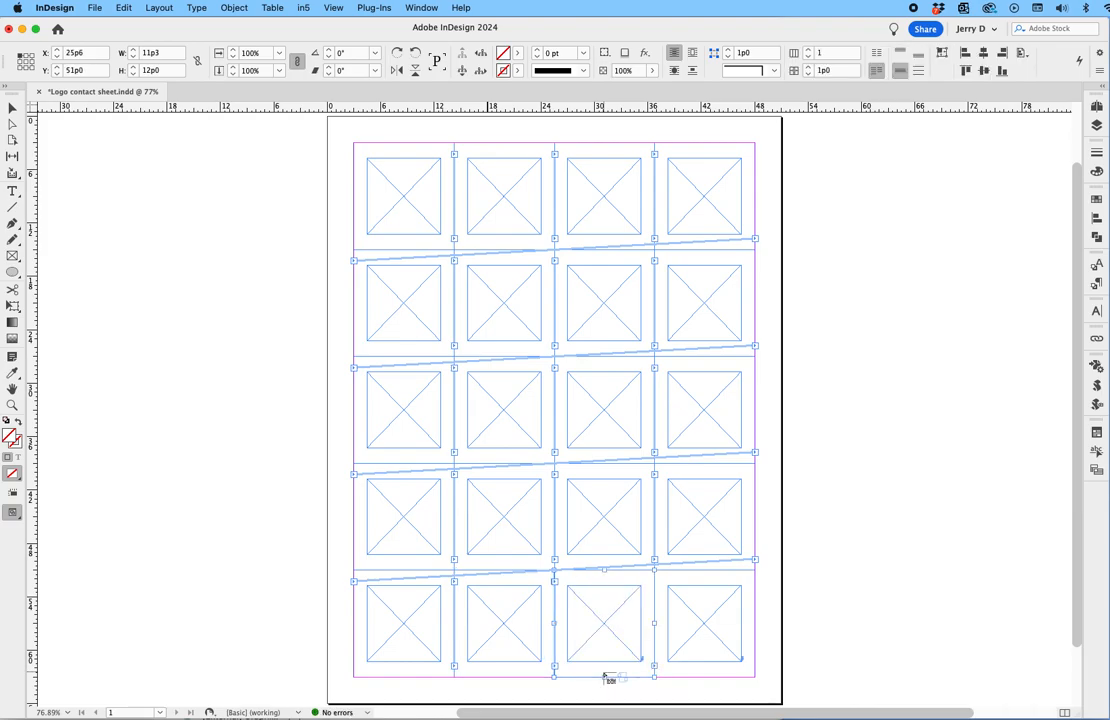
left_click(686, 675)
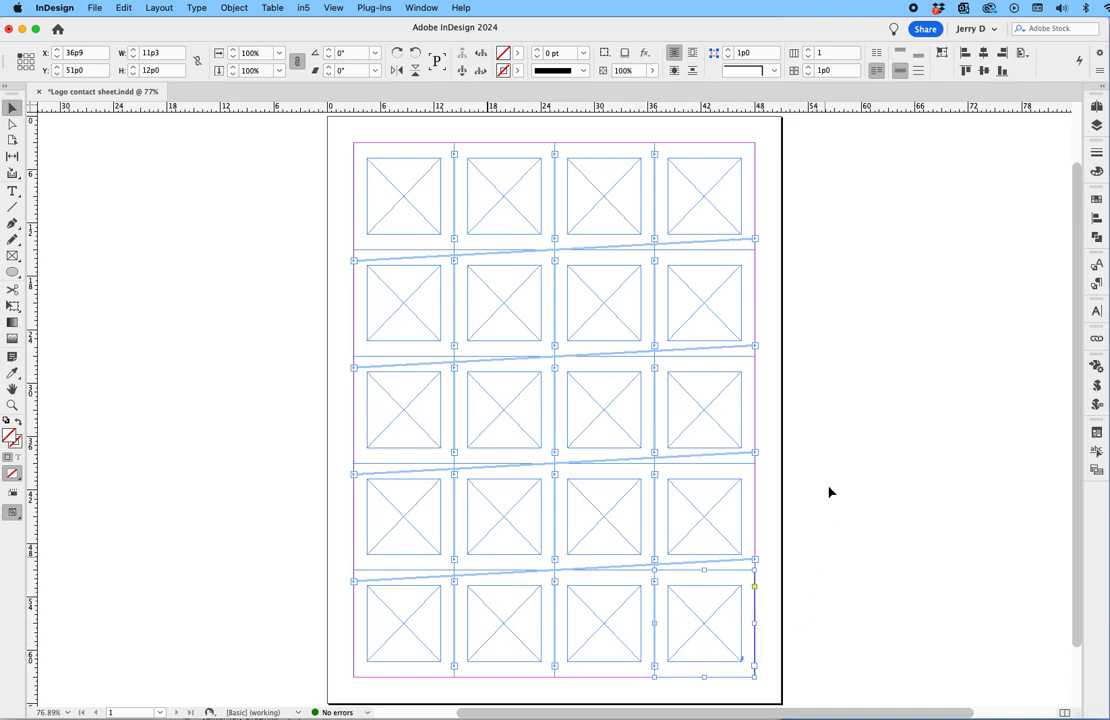
left_click(849, 328)
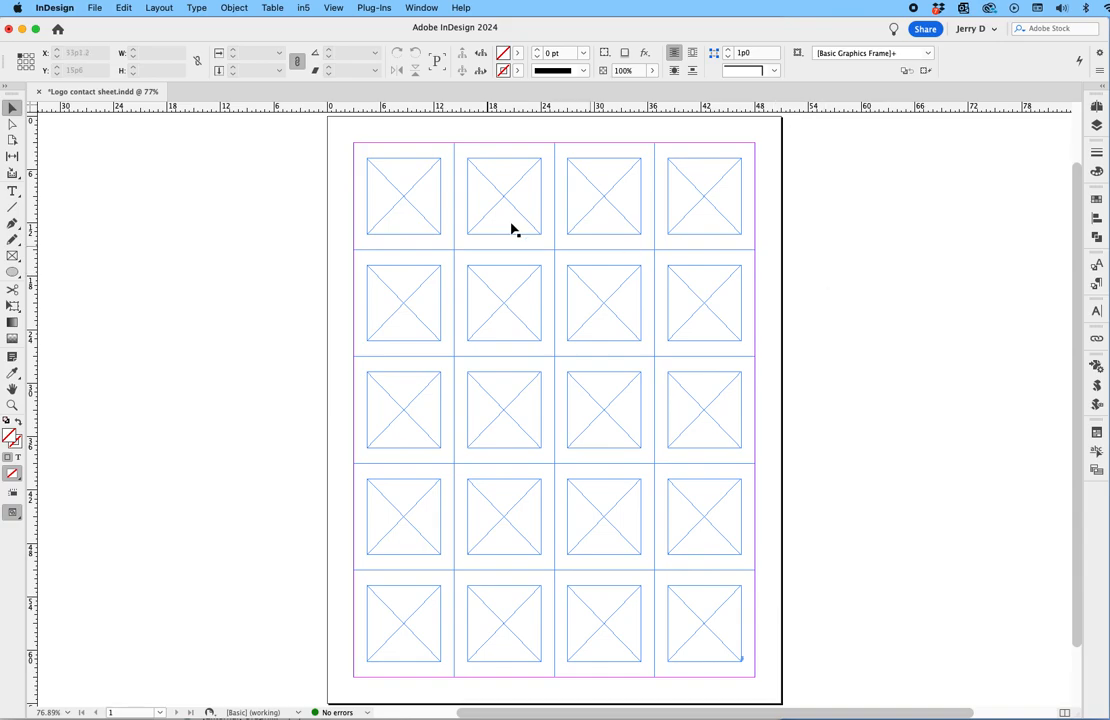
Step: Choose the display performance level for viewing graphics in the document
left_click(337, 12)
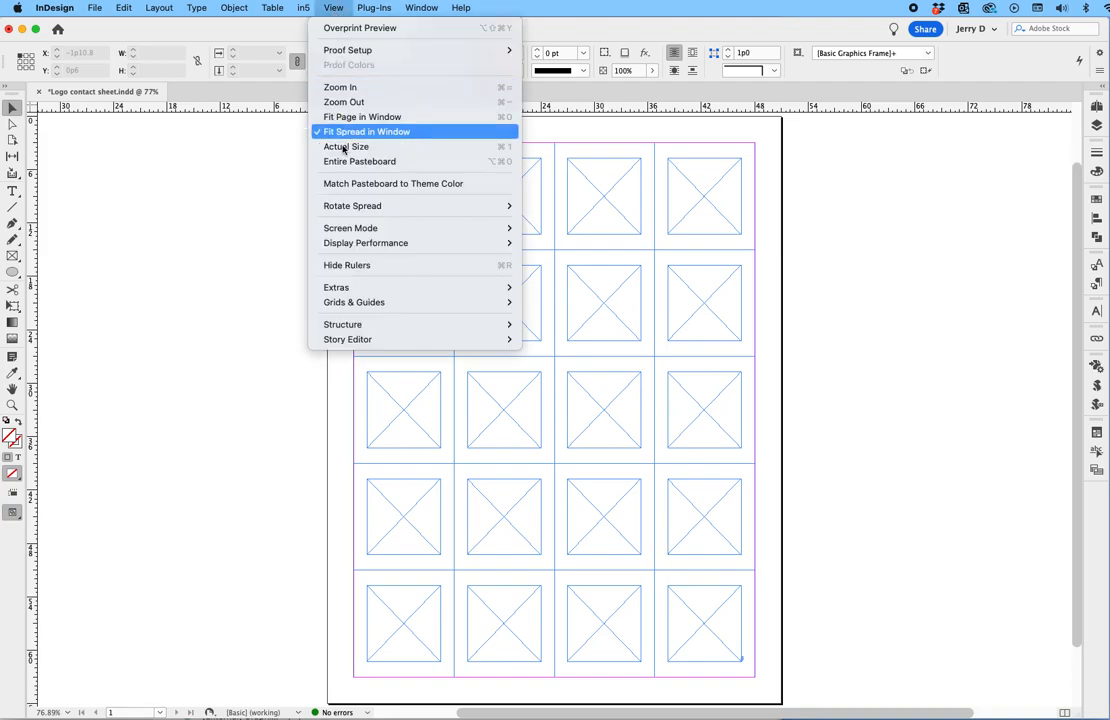
mouse_move(358, 243)
left_click(543, 272)
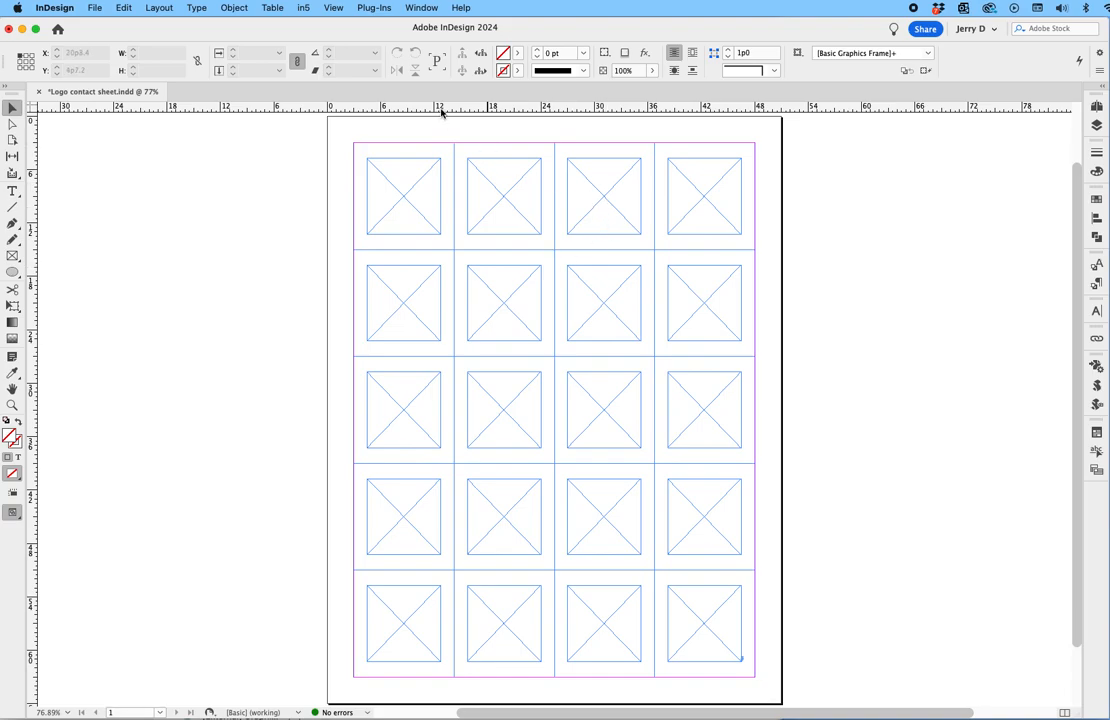
Step: Load eleven logo files from the Vector Logos folder for placing, ranging from AARP_Logo.eps to AIG_Logo.ai and skipping the cloud-only files
left_click(96, 8)
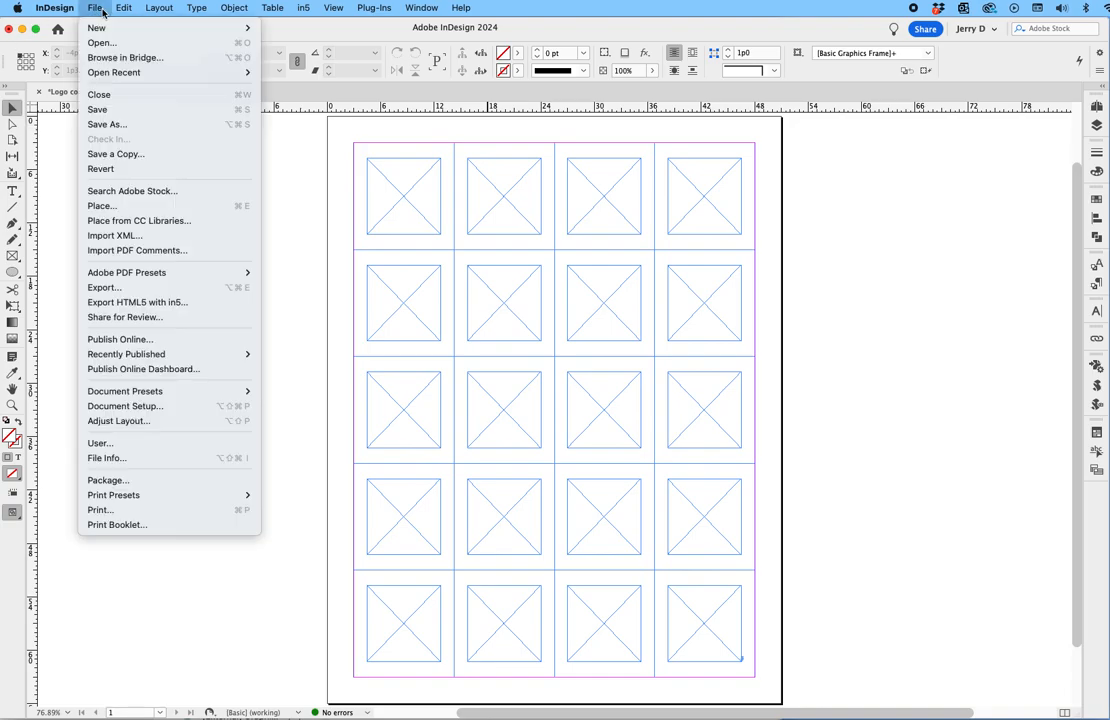
left_click(104, 207)
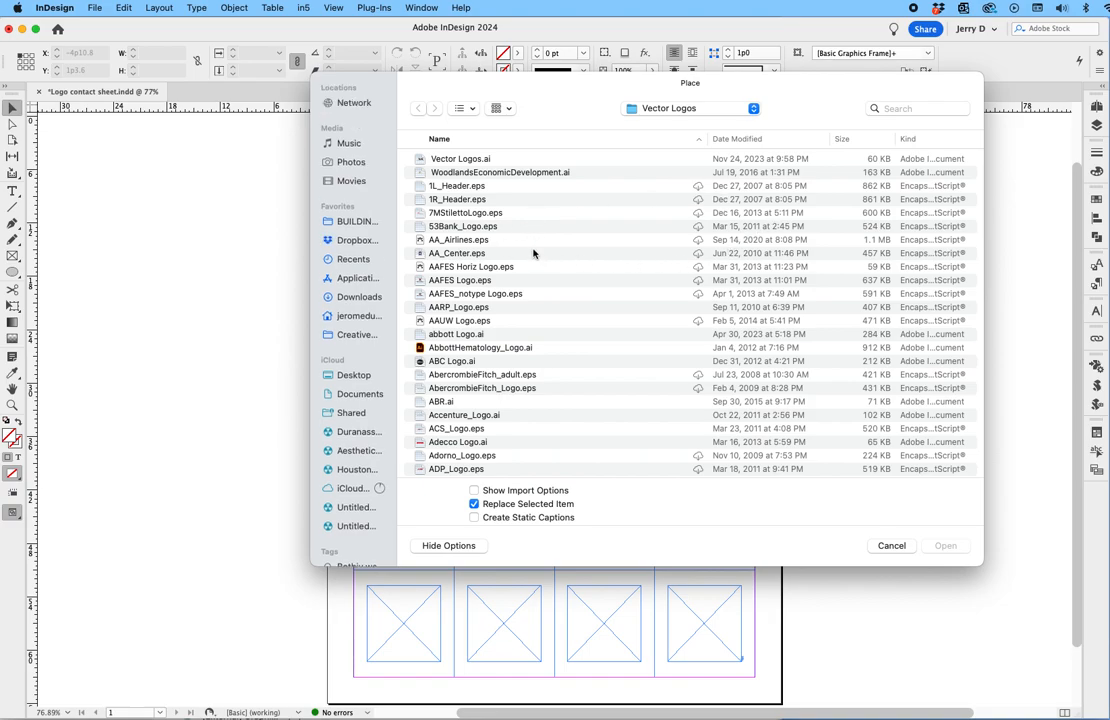
left_click_drag(532, 253, 506, 493)
scroll(470, 450, "down", 3)
left_click(440, 436, "super")
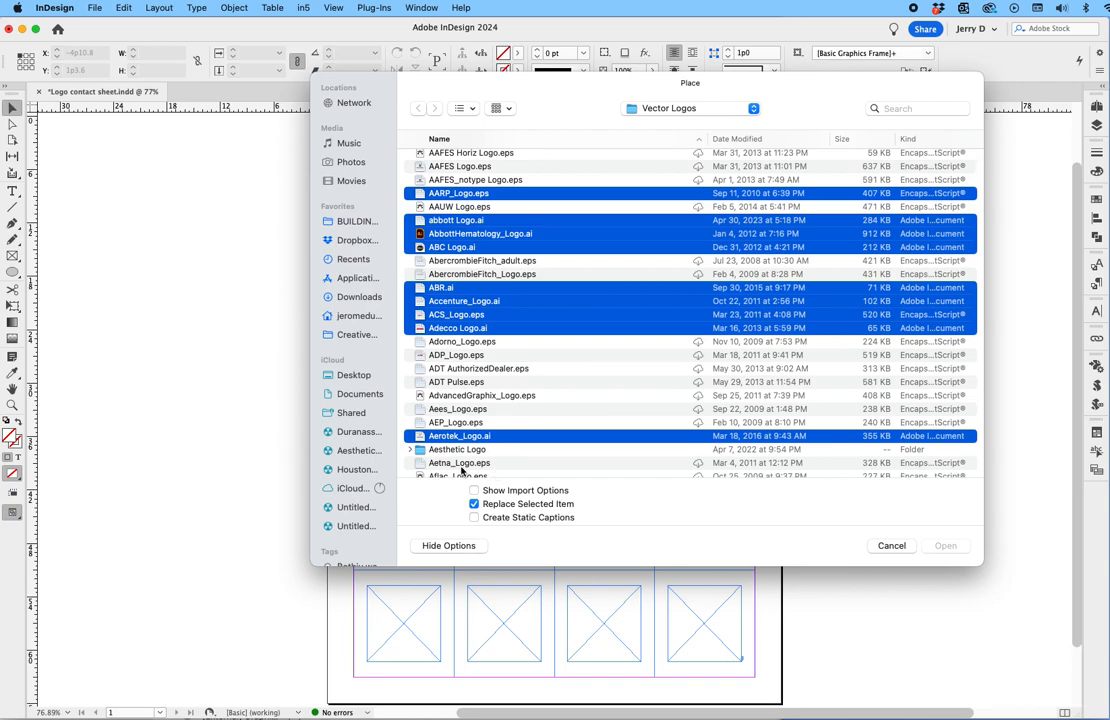
left_click_drag(440, 468, 445, 415)
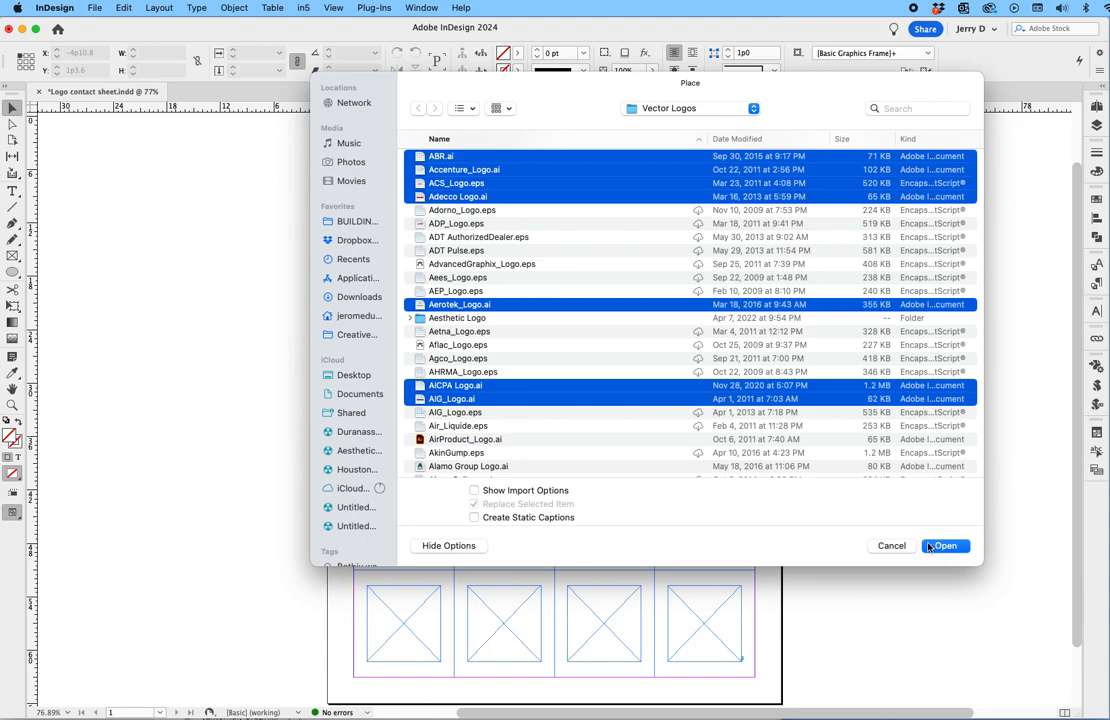
left_click(935, 546)
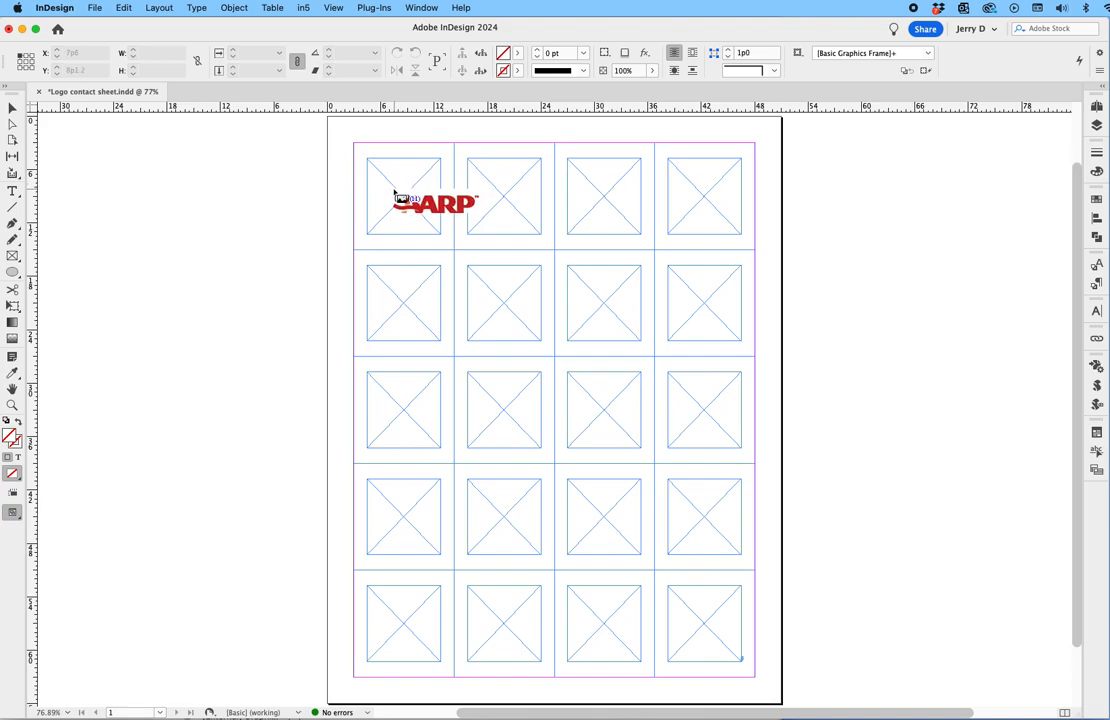
Step: Place the AARP, ABC, ABR and ACS logos in the first row, and AICPA, AIG, Abbott Hematology and Accenture in the second
left_click(386, 194)
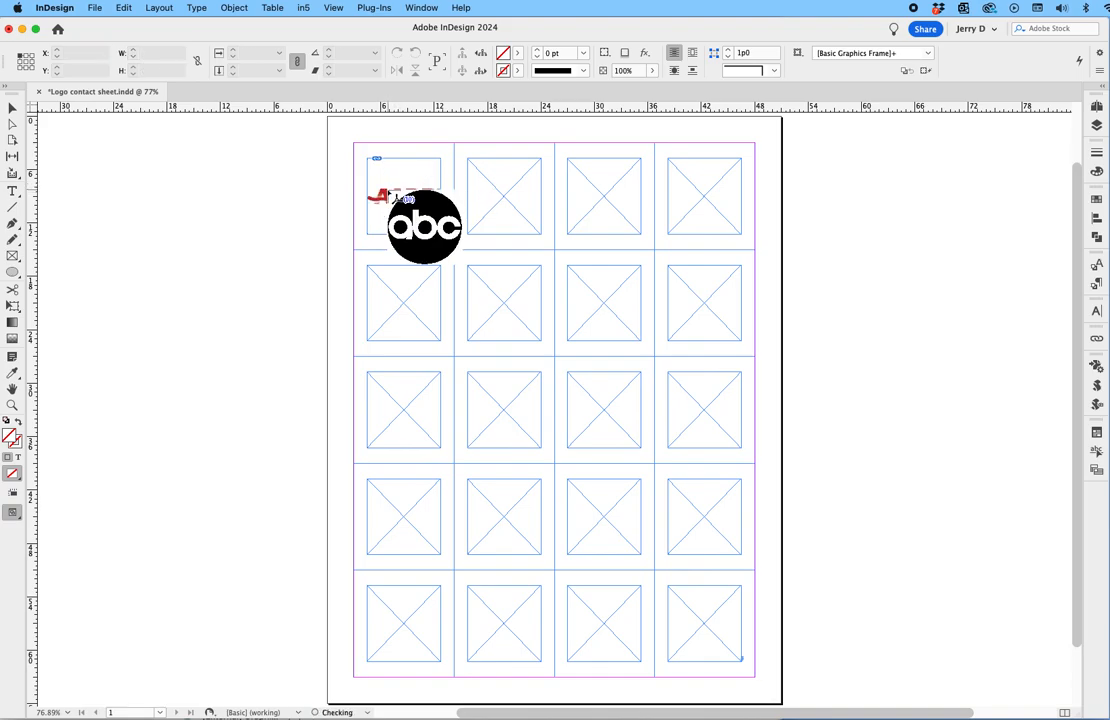
left_click(482, 190)
left_click(585, 188)
left_click(692, 198)
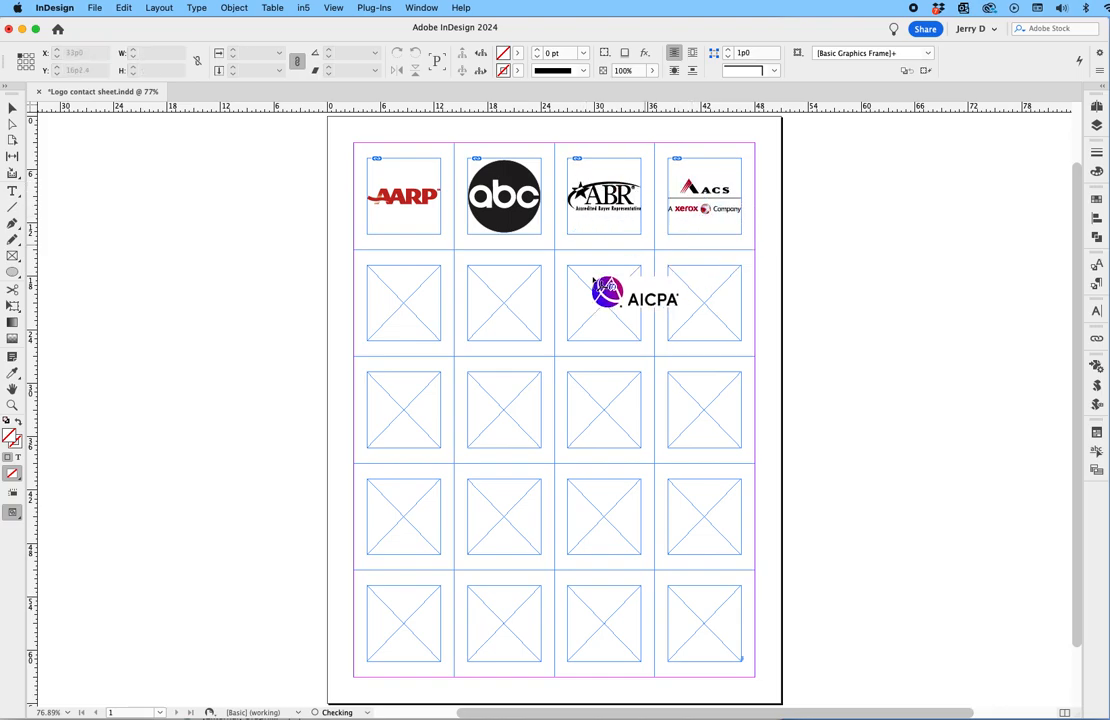
left_click(417, 299)
left_click(508, 298)
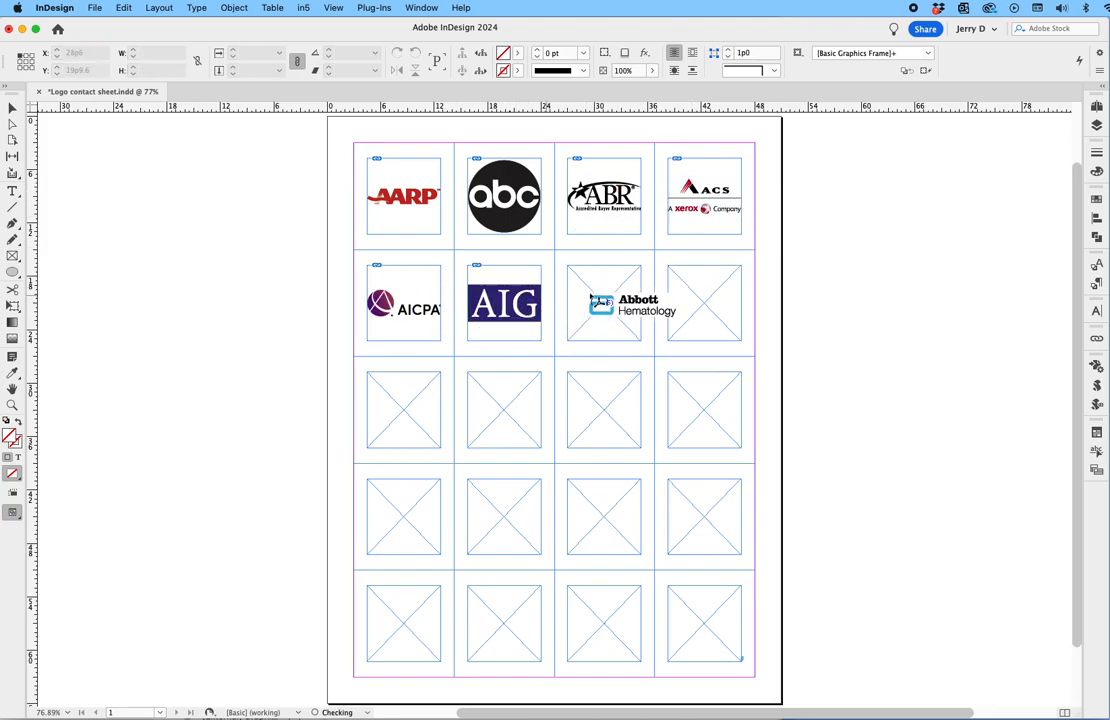
left_click(598, 305)
left_click(676, 282)
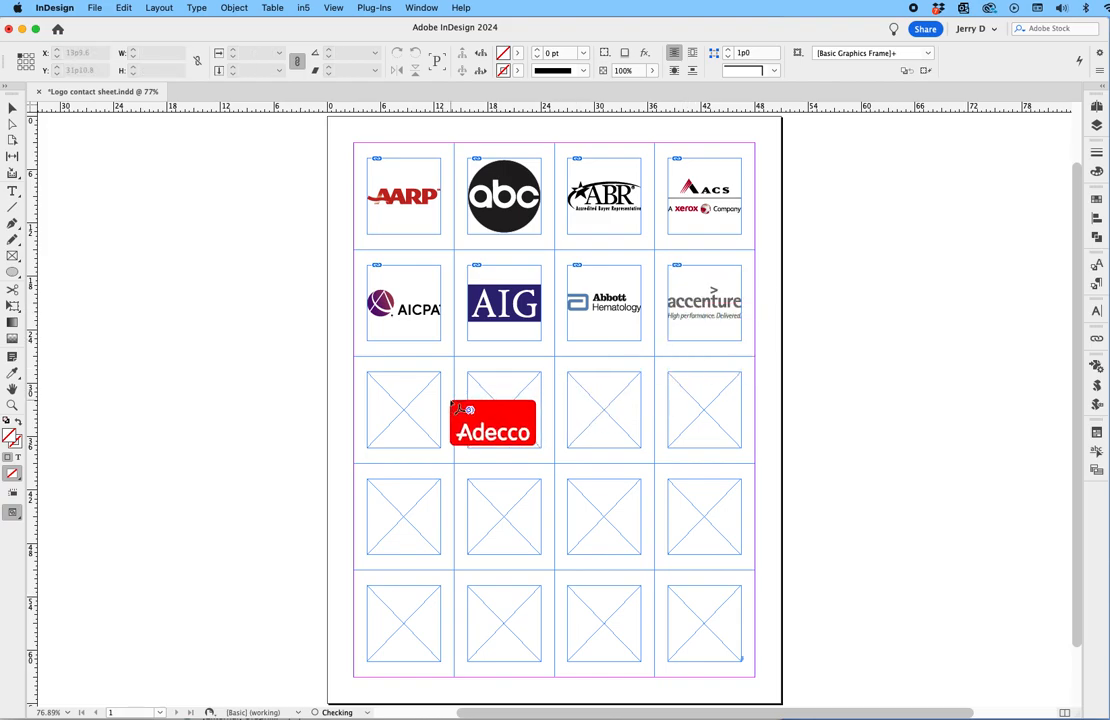
Step: Place the Adecco, Aerotek and Abbott logos in the first three graphic frames of the third row
left_click(416, 403)
left_click(535, 404)
left_click(600, 404)
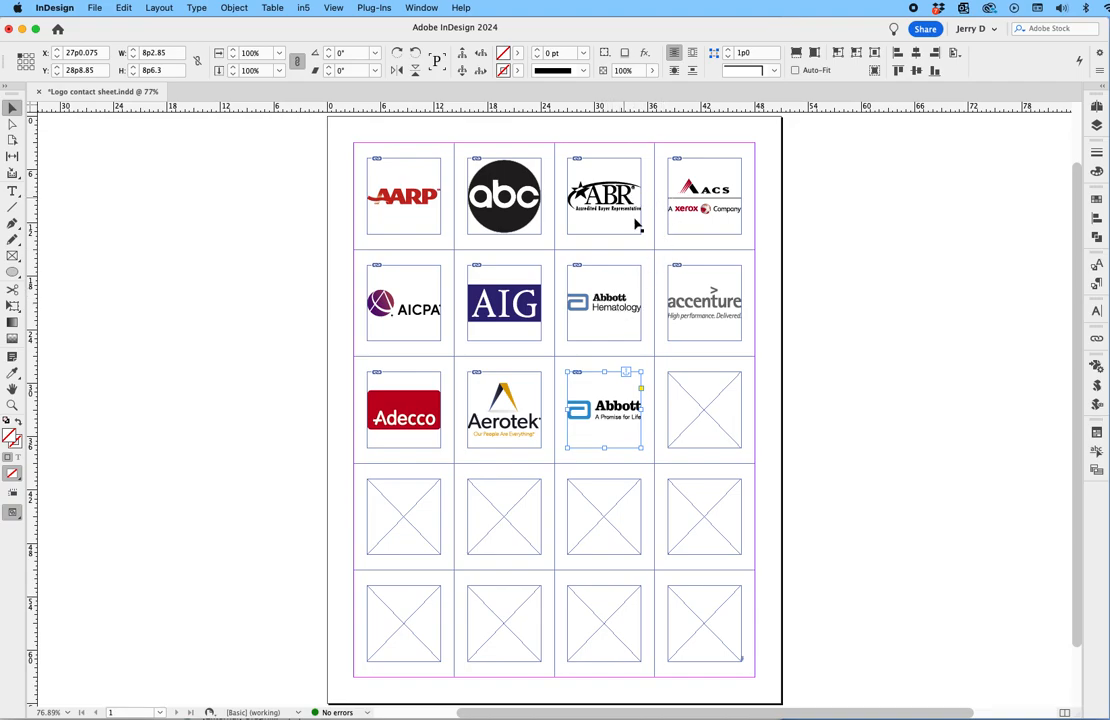
Step: Move the inline frame holding the Abbott Hematology logo so it directly follows the ABR logo in the grid
double_click(646, 313)
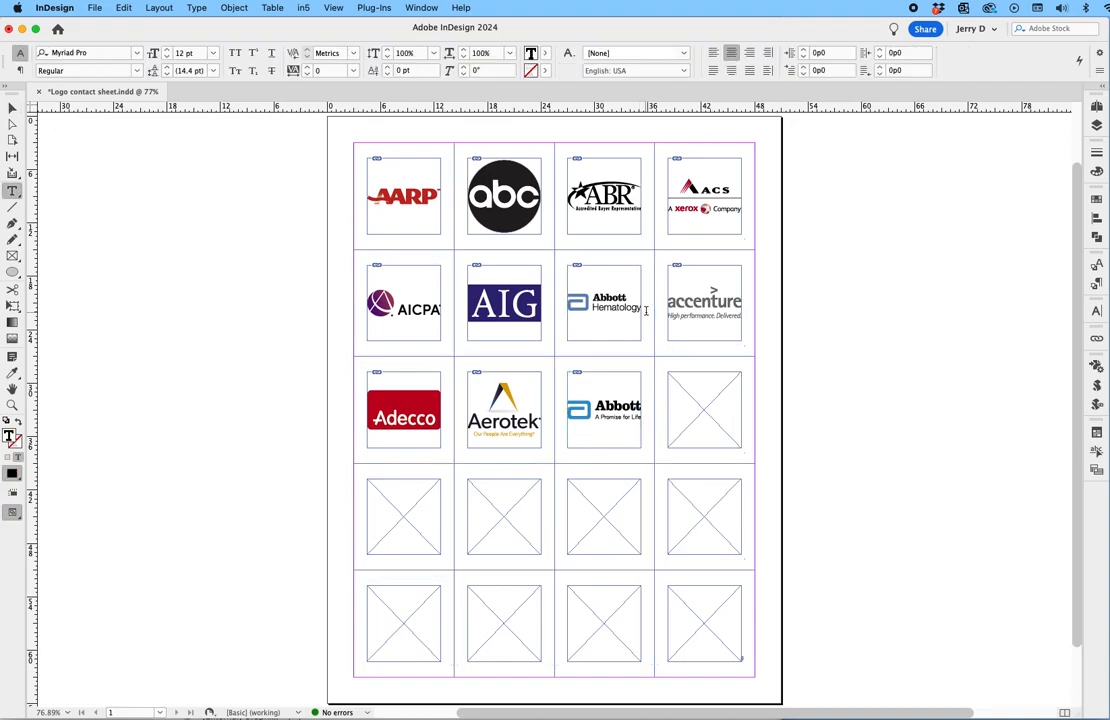
key("super+a")
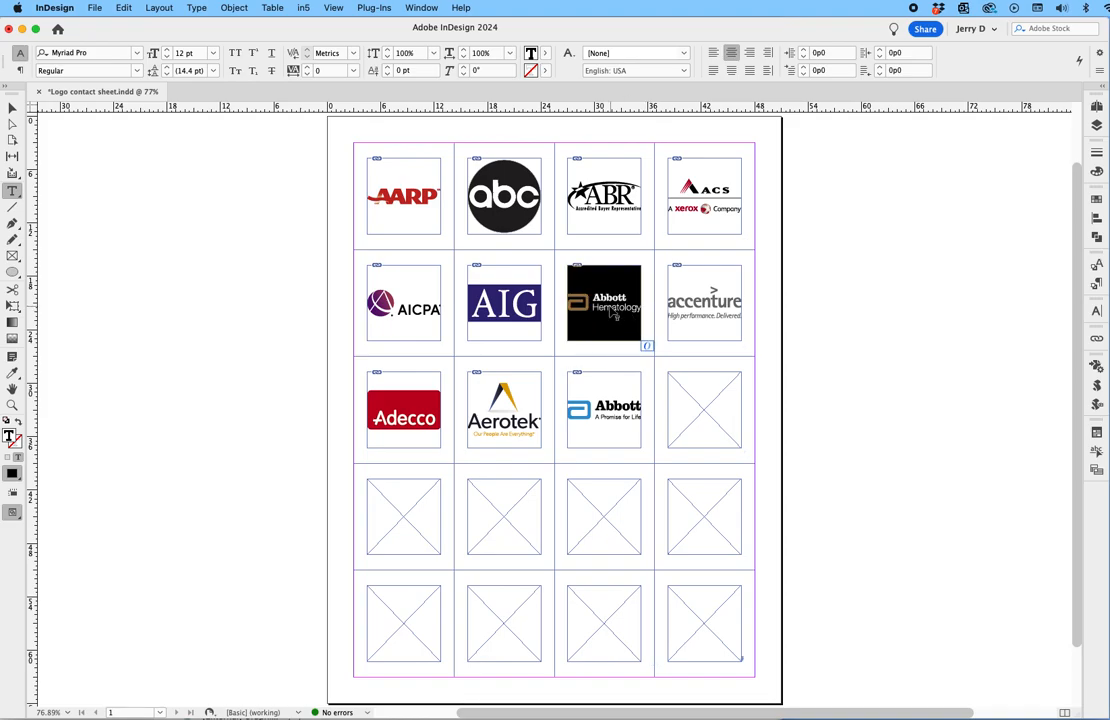
left_click_drag(570, 280, 651, 220)
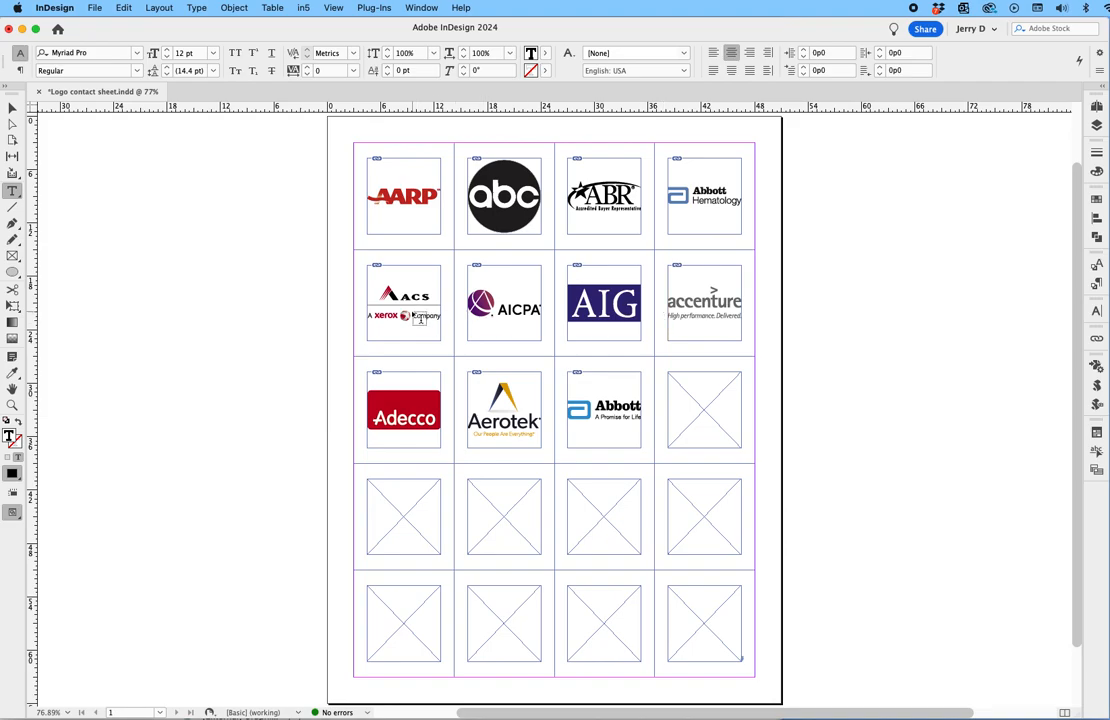
Step: Move the Accenture logo's inline frame ahead of ACS, and the last empty graphic frame between ACS and AICPA
left_click(666, 303)
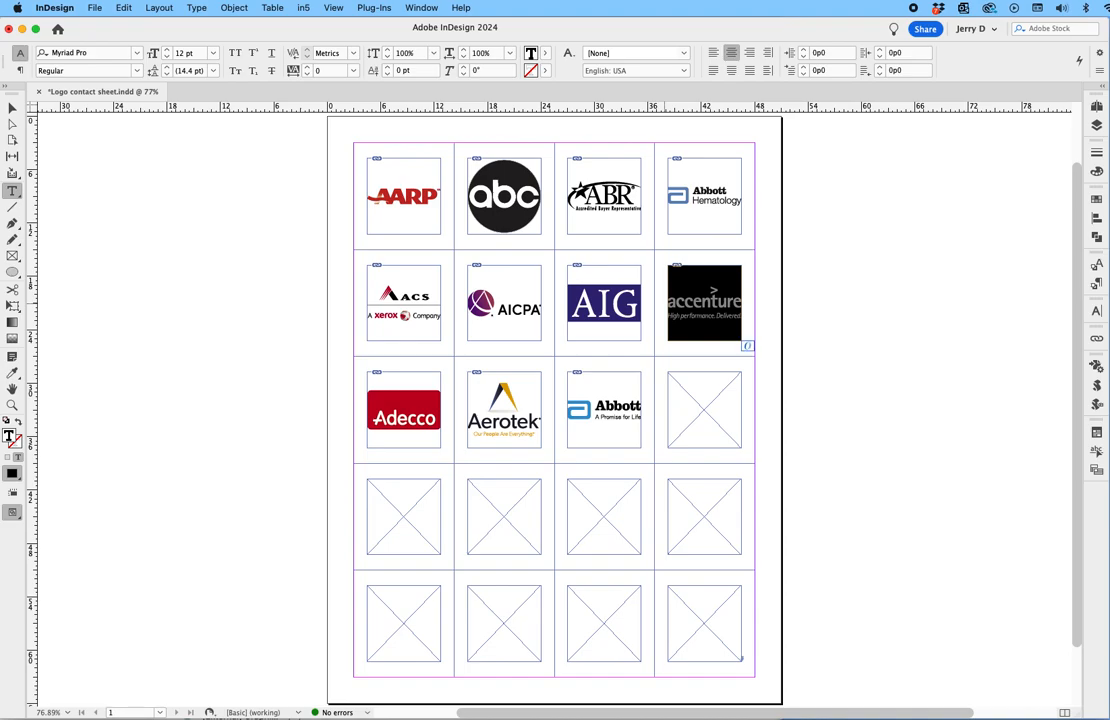
left_click_drag(676, 309, 328, 268)
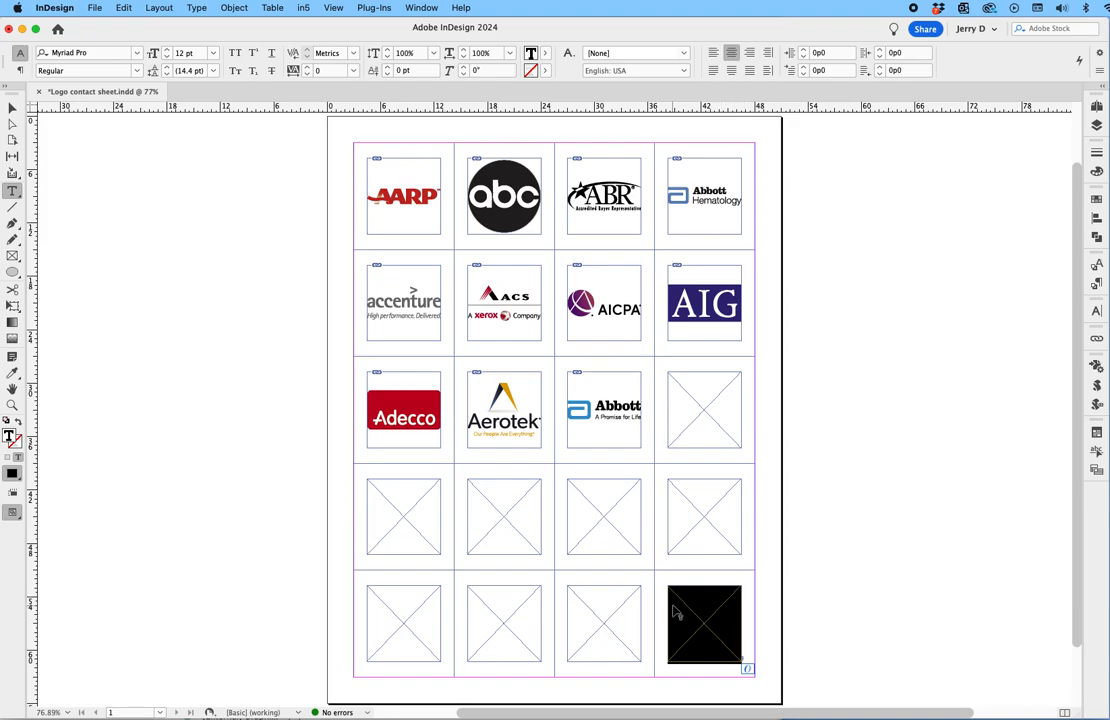
left_click_drag(676, 603, 557, 310)
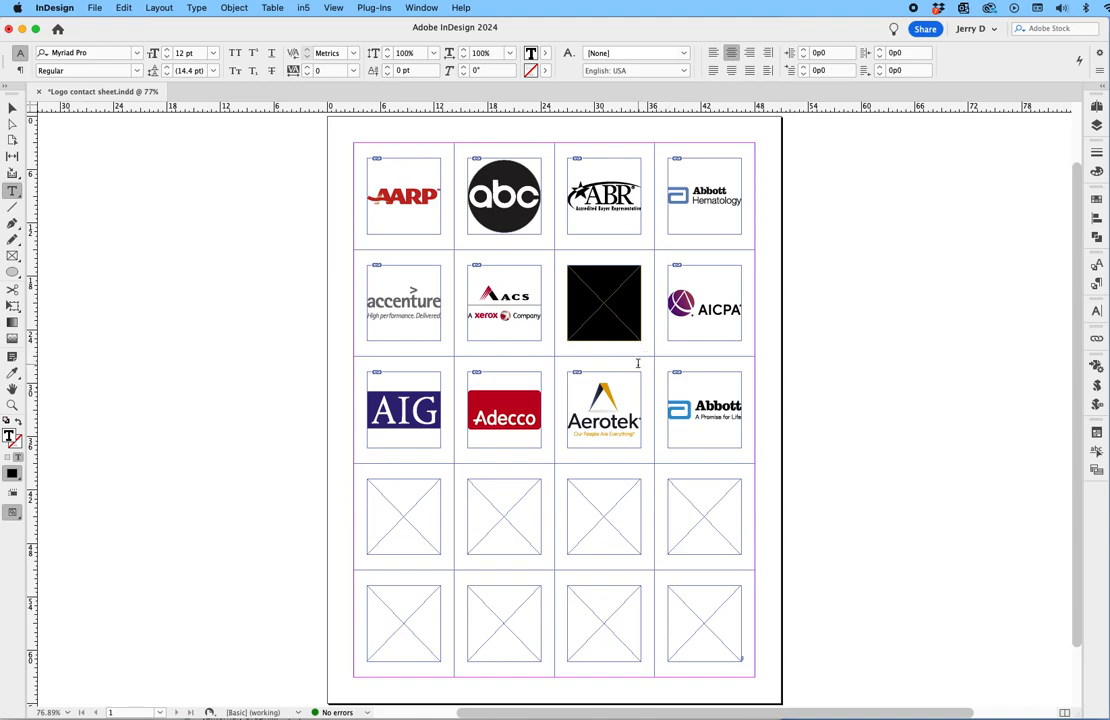
Step: Place Adorno_Logo.eps from the Vector Logos folder inside the empty graphic frame between ACS and AICPA
left_click(92, 8)
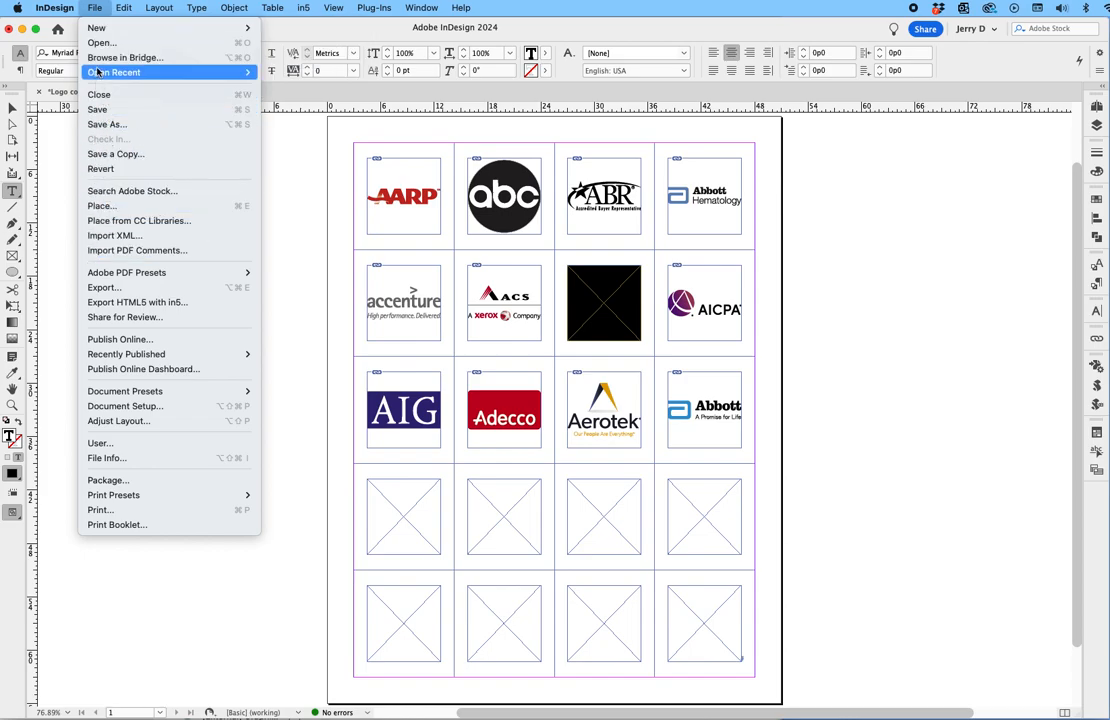
left_click(92, 206)
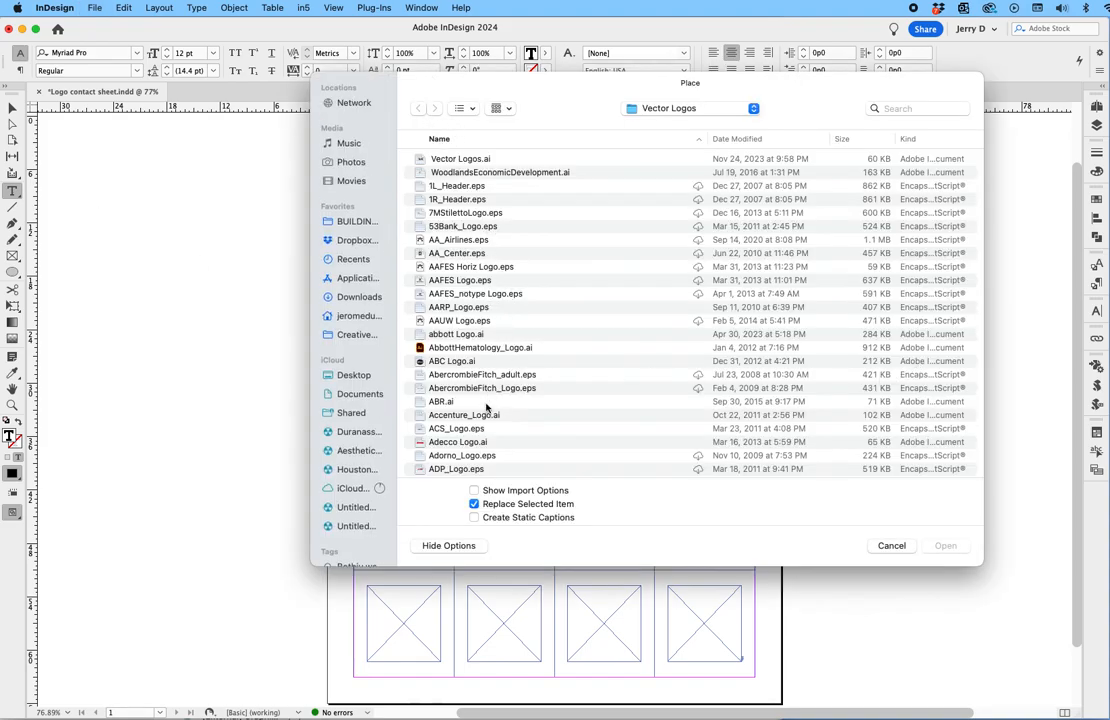
left_click(492, 458)
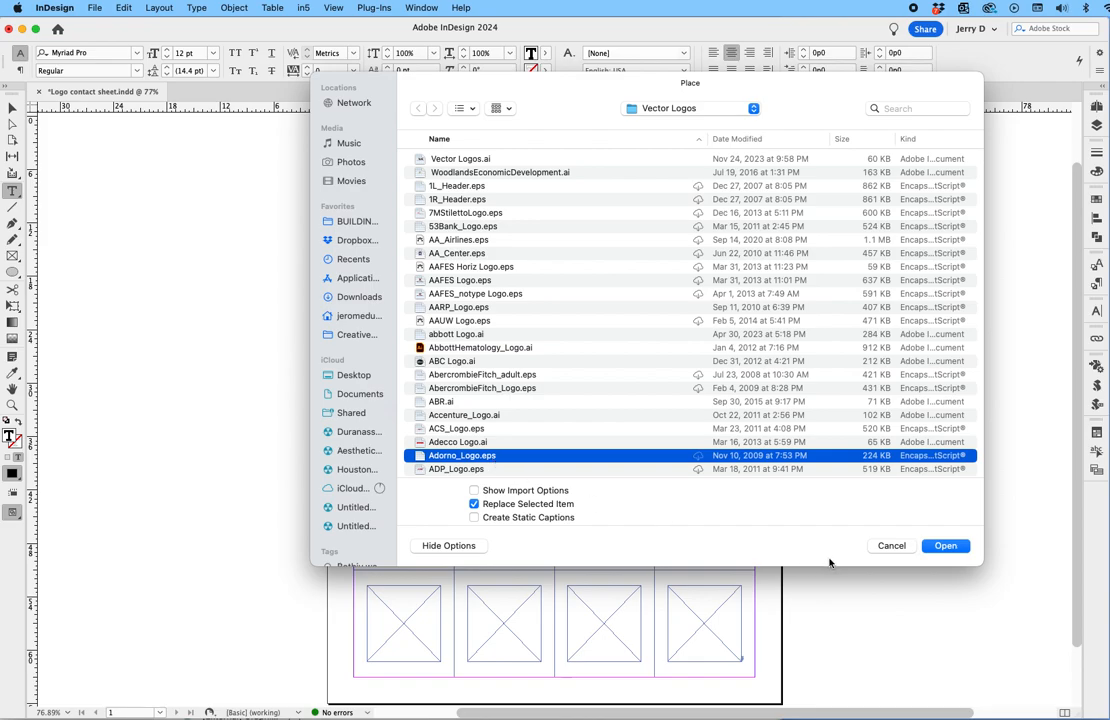
left_click(943, 546)
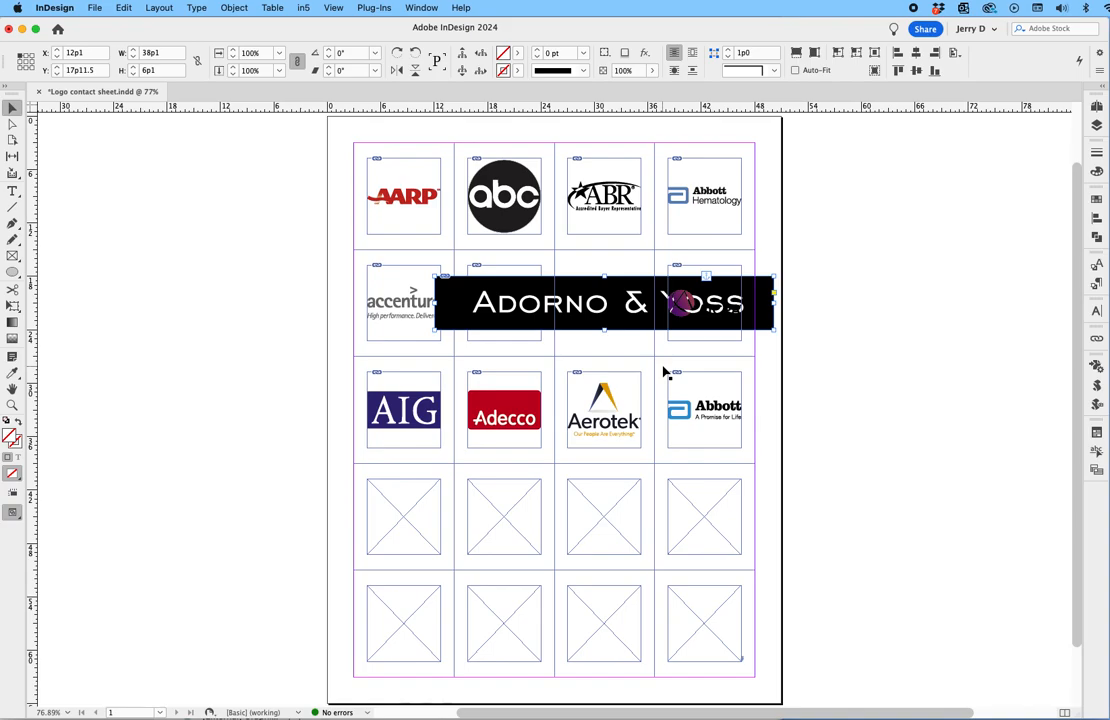
key("super+z")
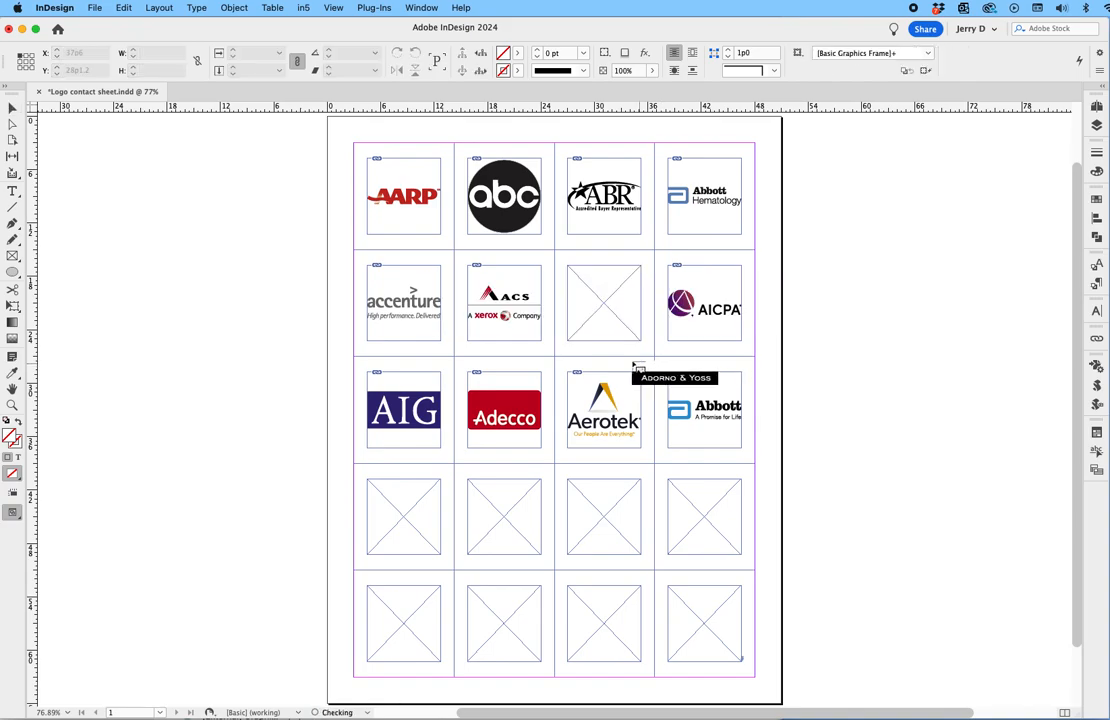
left_click(583, 297)
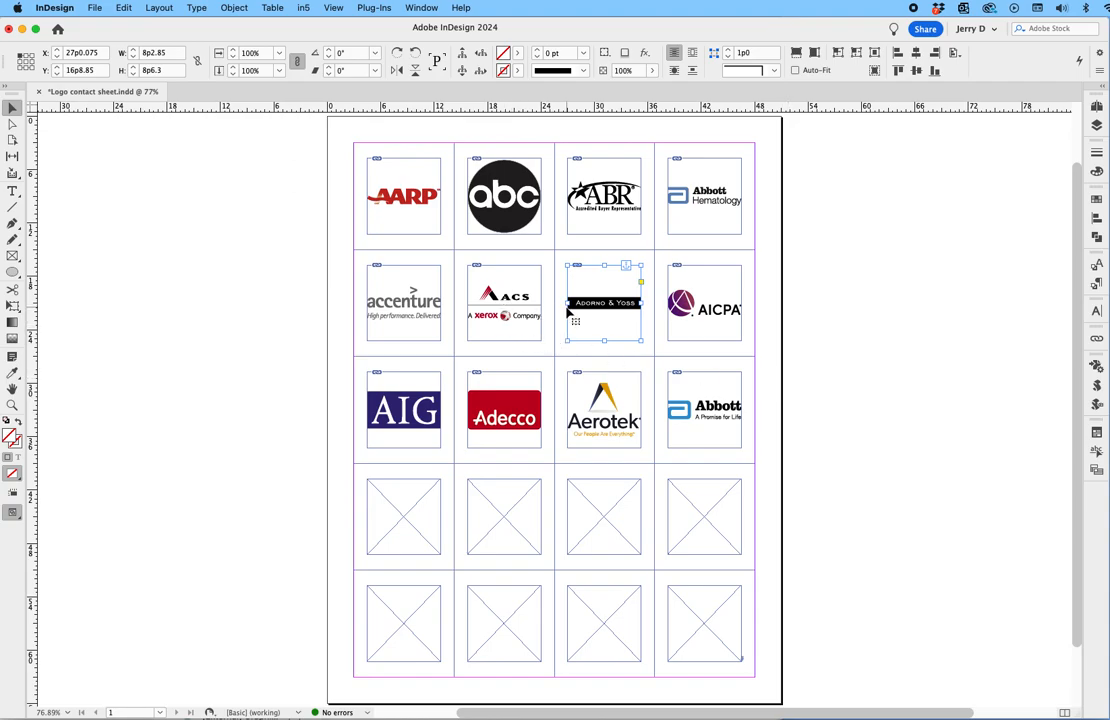
Step: Deselect everything and preview the contact sheet without frame edges and guides
left_click(907, 381)
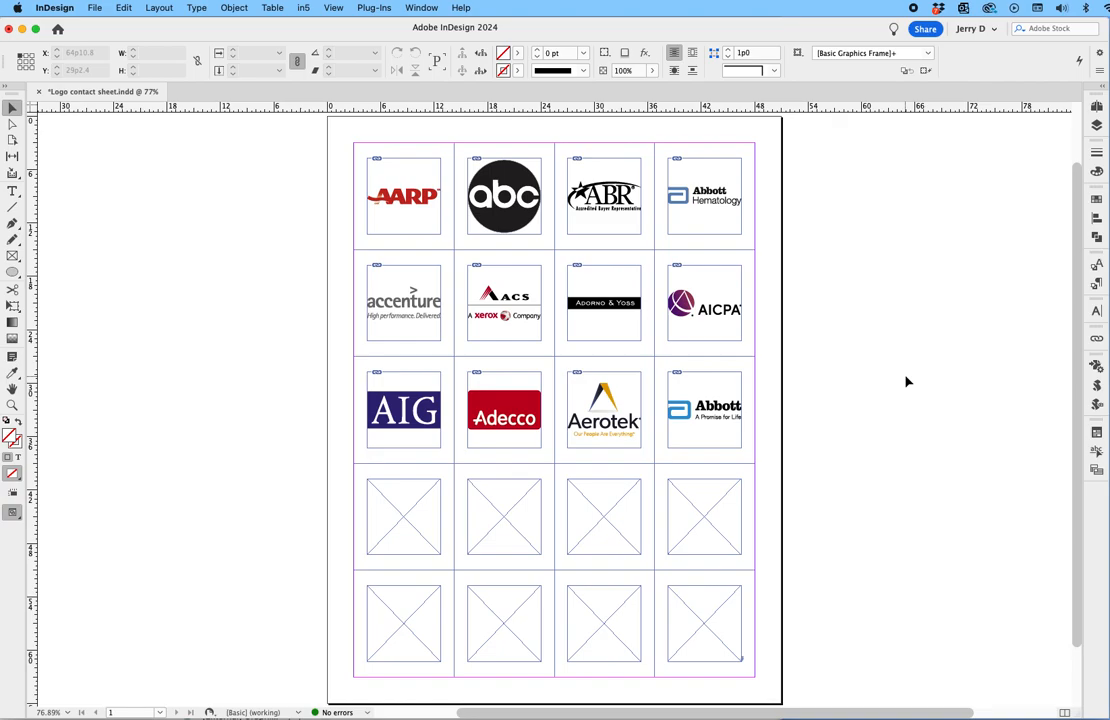
key("w")
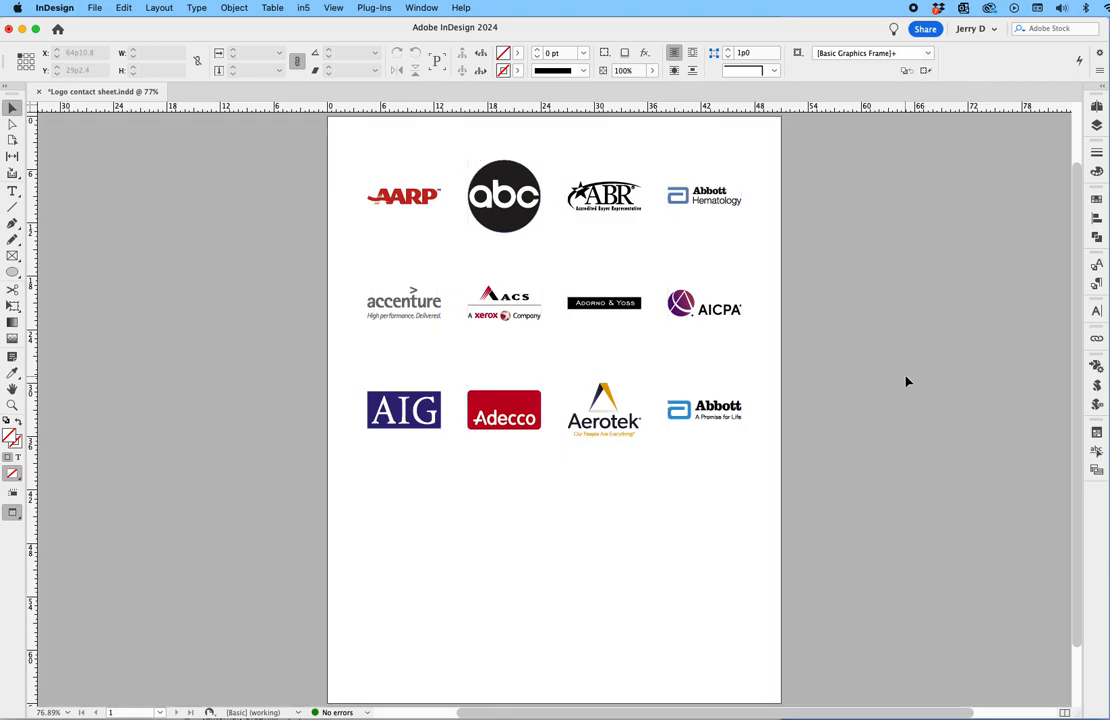